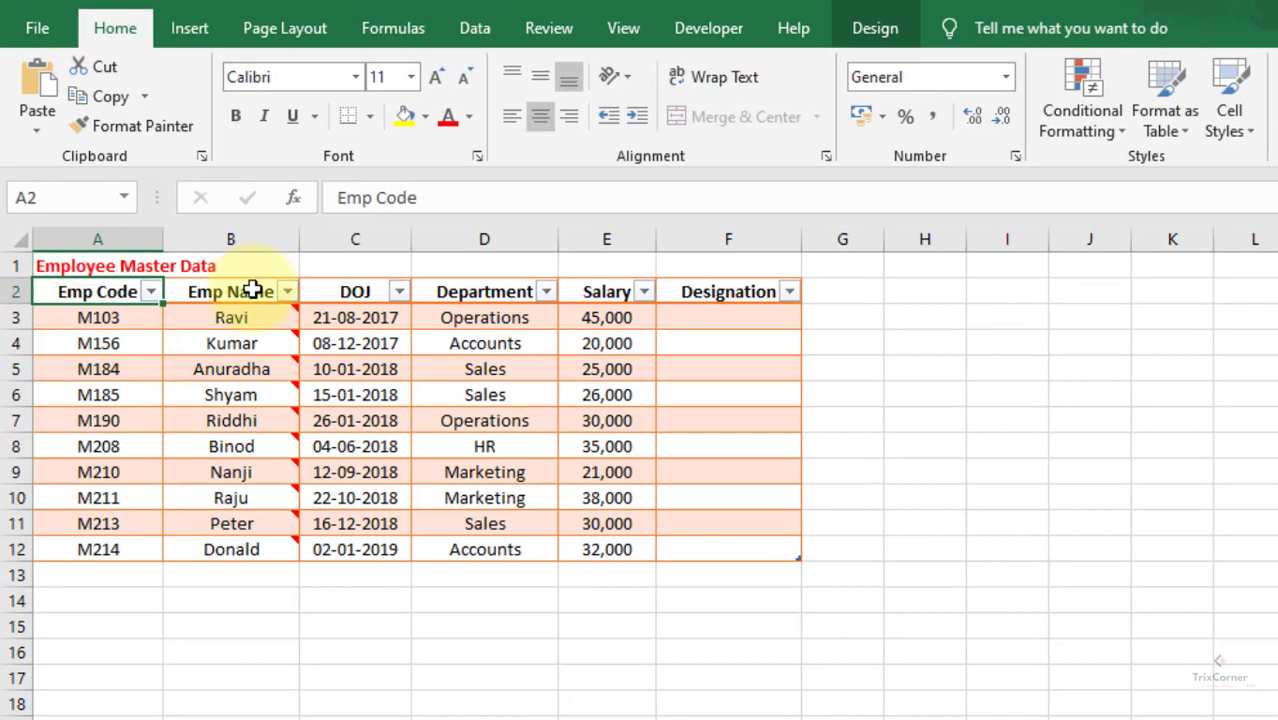
Examine the employee table's column headers, the empty Designation column and the comments attached to the employee names.
{"action": "left_click", "coordinate": [258, 290]}
{"action": "left_click", "coordinate": [360, 290]}
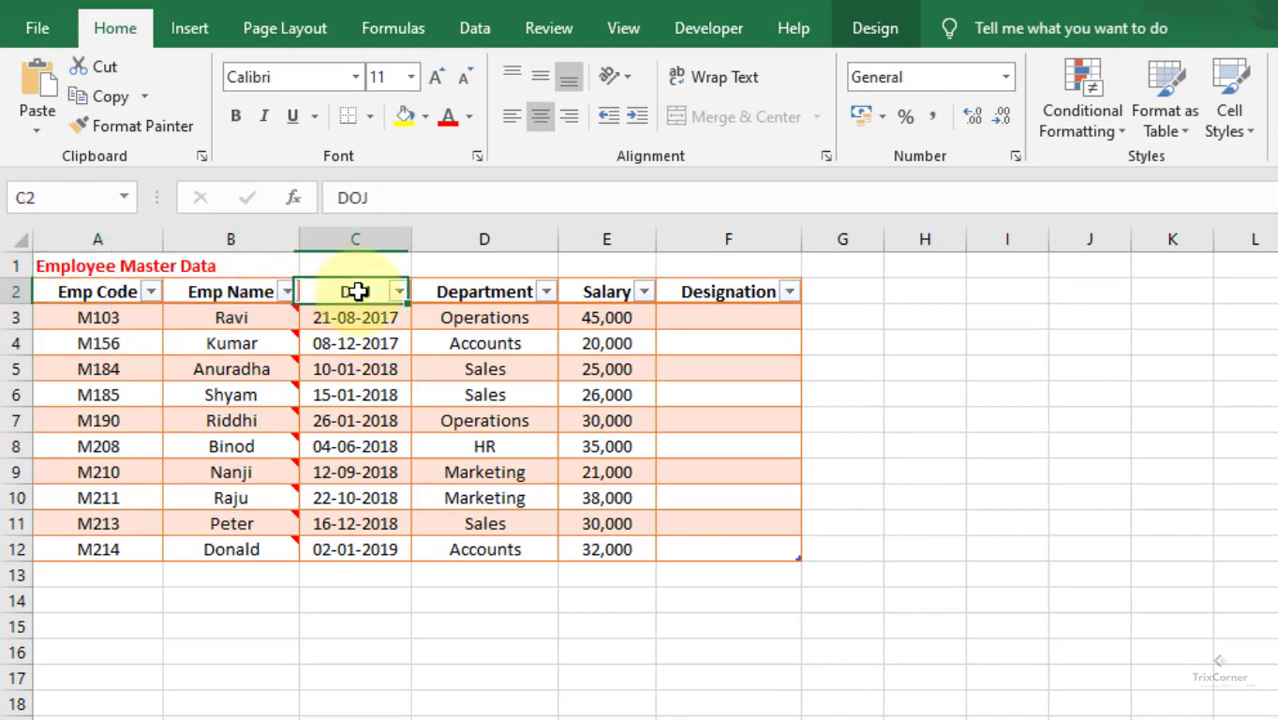
{"action": "left_click", "coordinate": [474, 291]}
{"action": "left_click", "coordinate": [612, 291]}
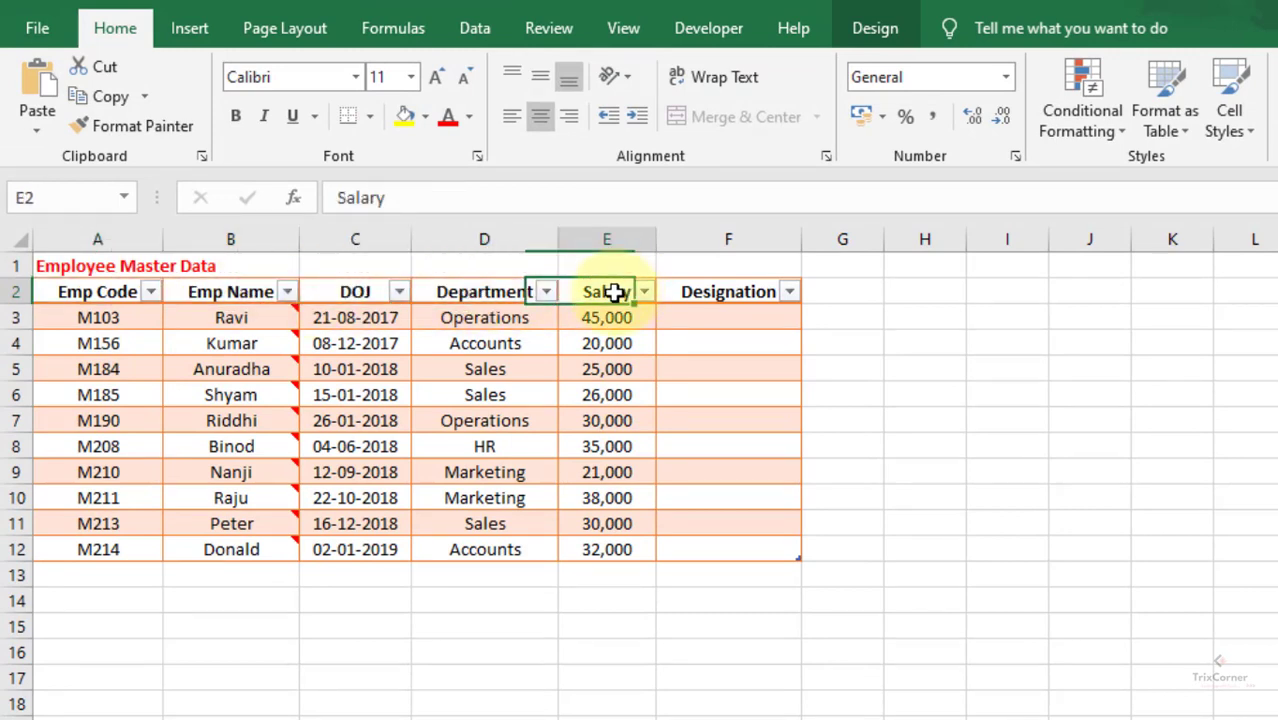
{"action": "left_click", "coordinate": [705, 293]}
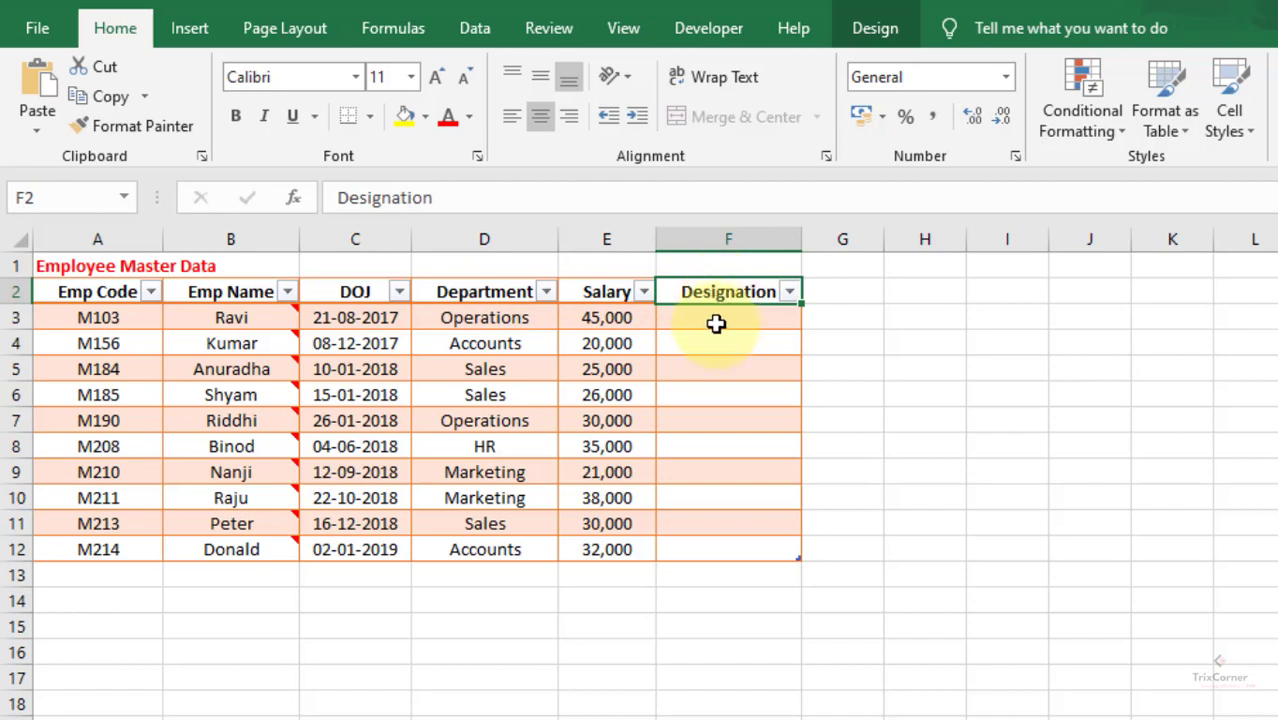
{"action": "left_click", "coordinate": [713, 322]}
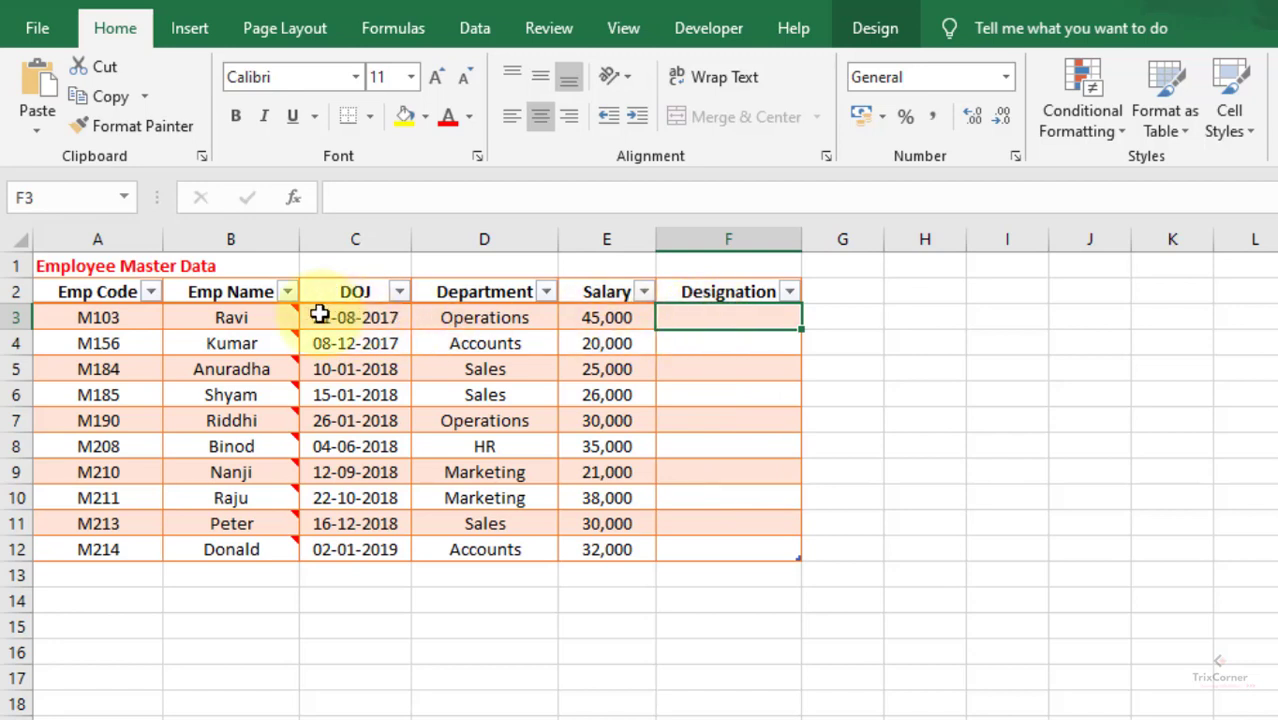
{"action": "mouse_move", "coordinate": [248, 317]}
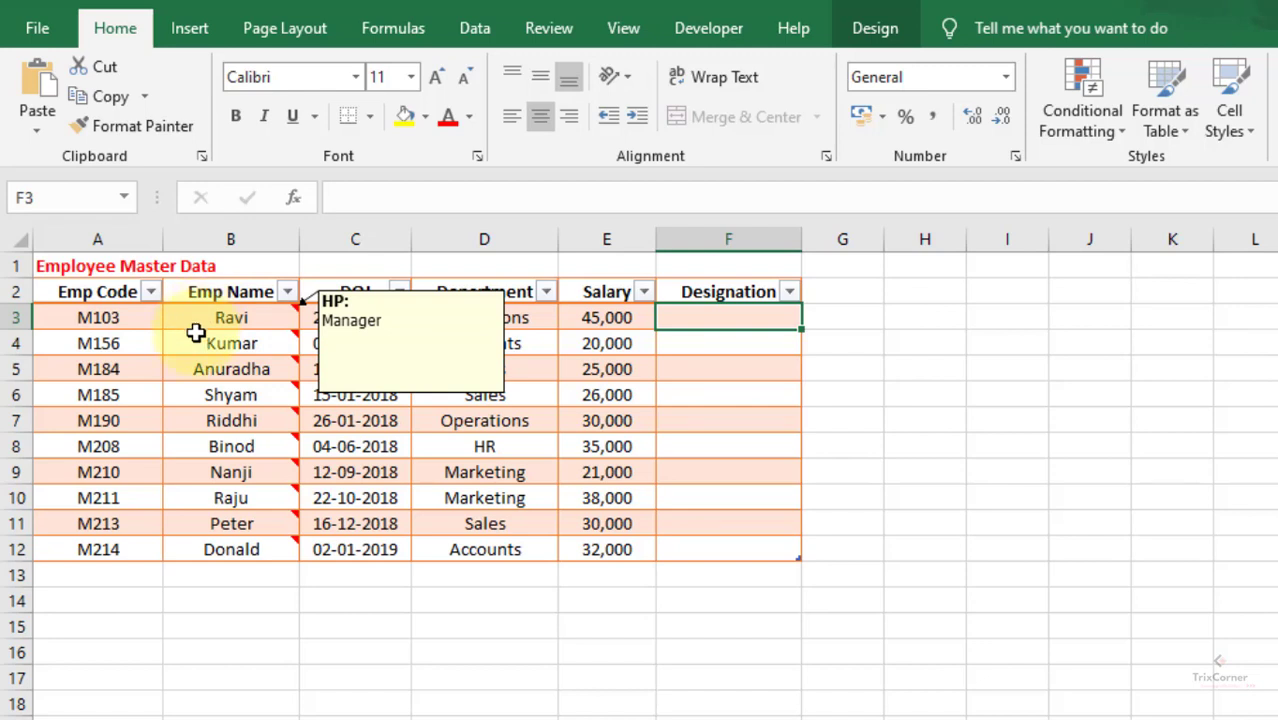
{"action": "mouse_move", "coordinate": [196, 378]}
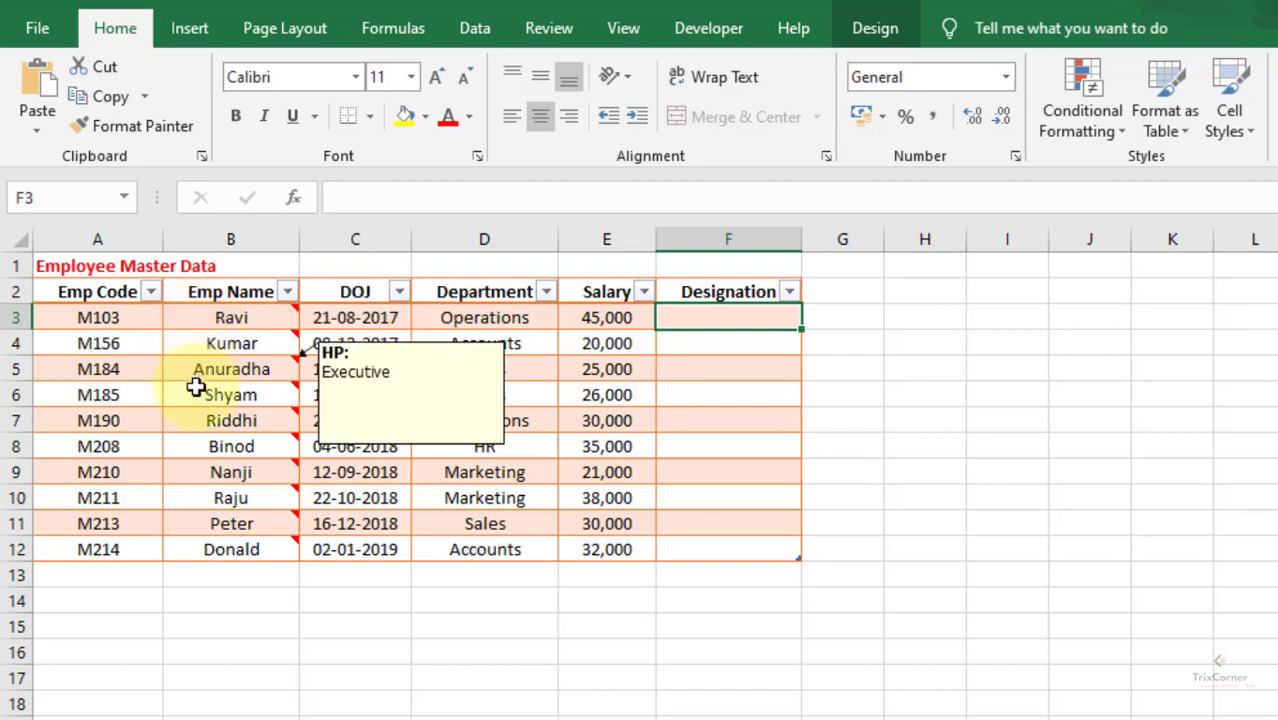
{"action": "mouse_move", "coordinate": [196, 418]}
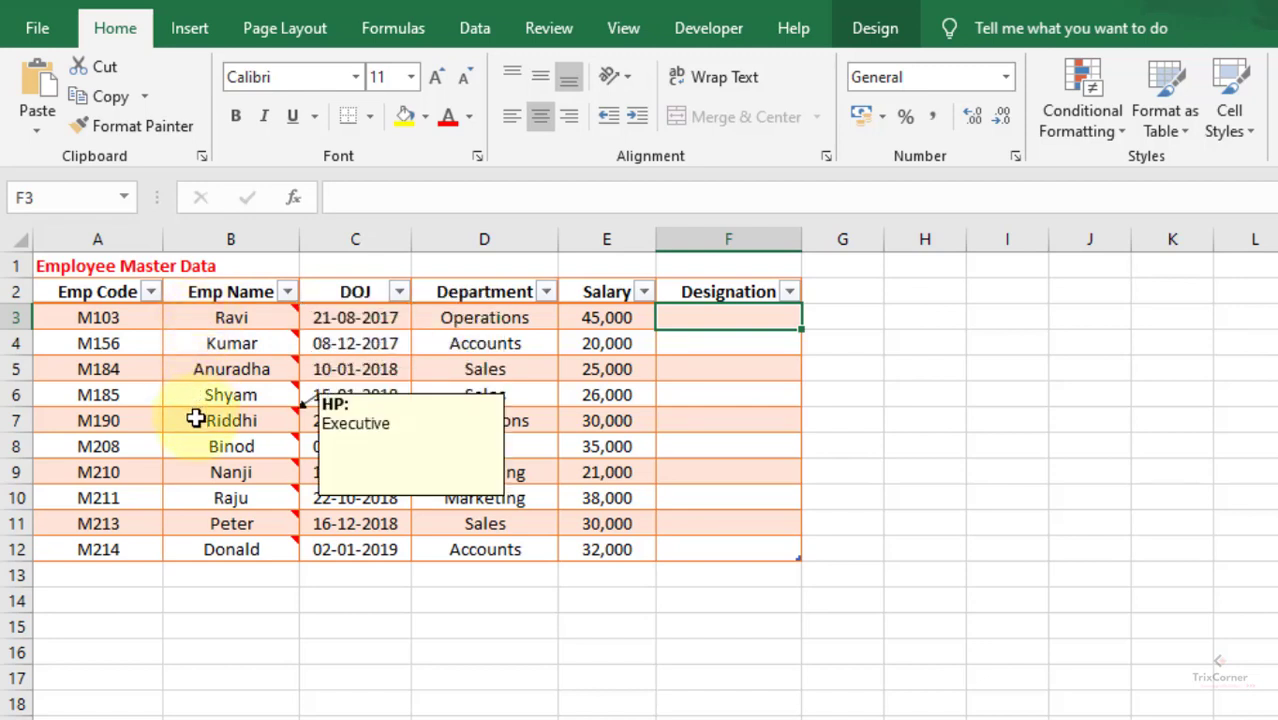
{"action": "mouse_move", "coordinate": [196, 478]}
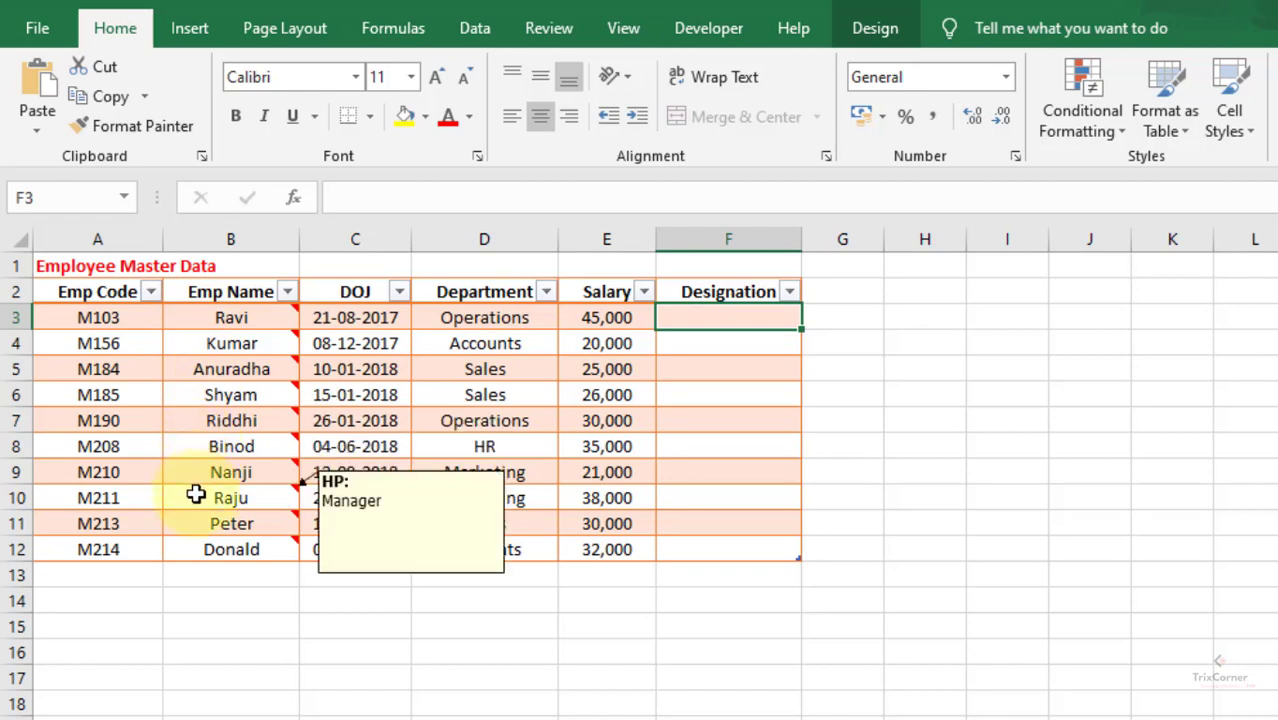
{"action": "mouse_move", "coordinate": [213, 551]}
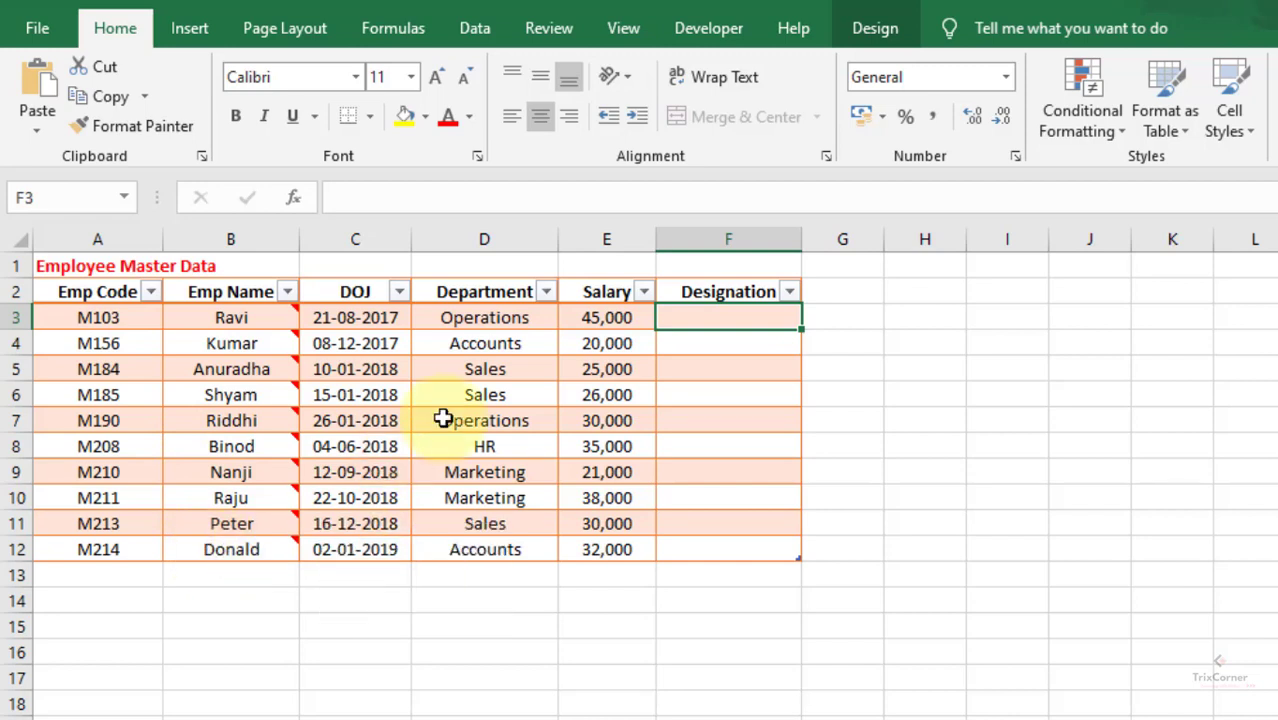
Open the Visual Basic editor and insert a new standard module into the workbook's project.
{"action": "key", "text": "alt+F11"}
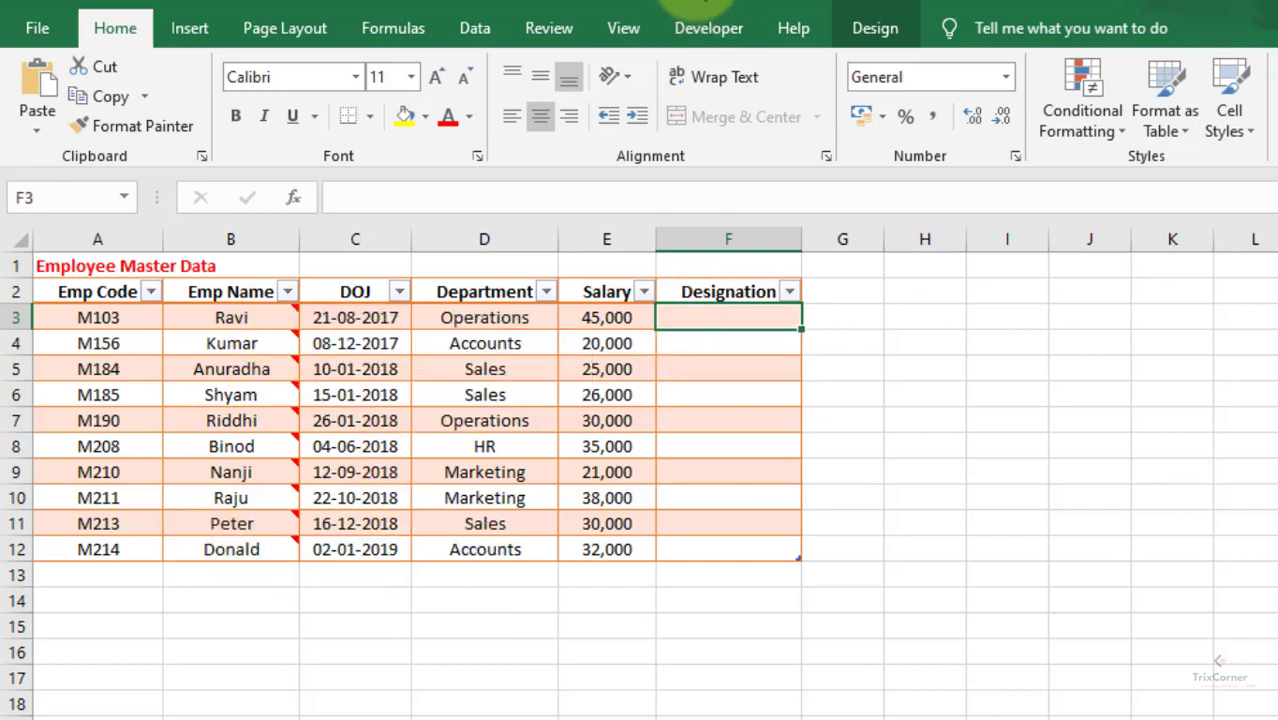
{"action": "left_click", "coordinate": [702, 30]}
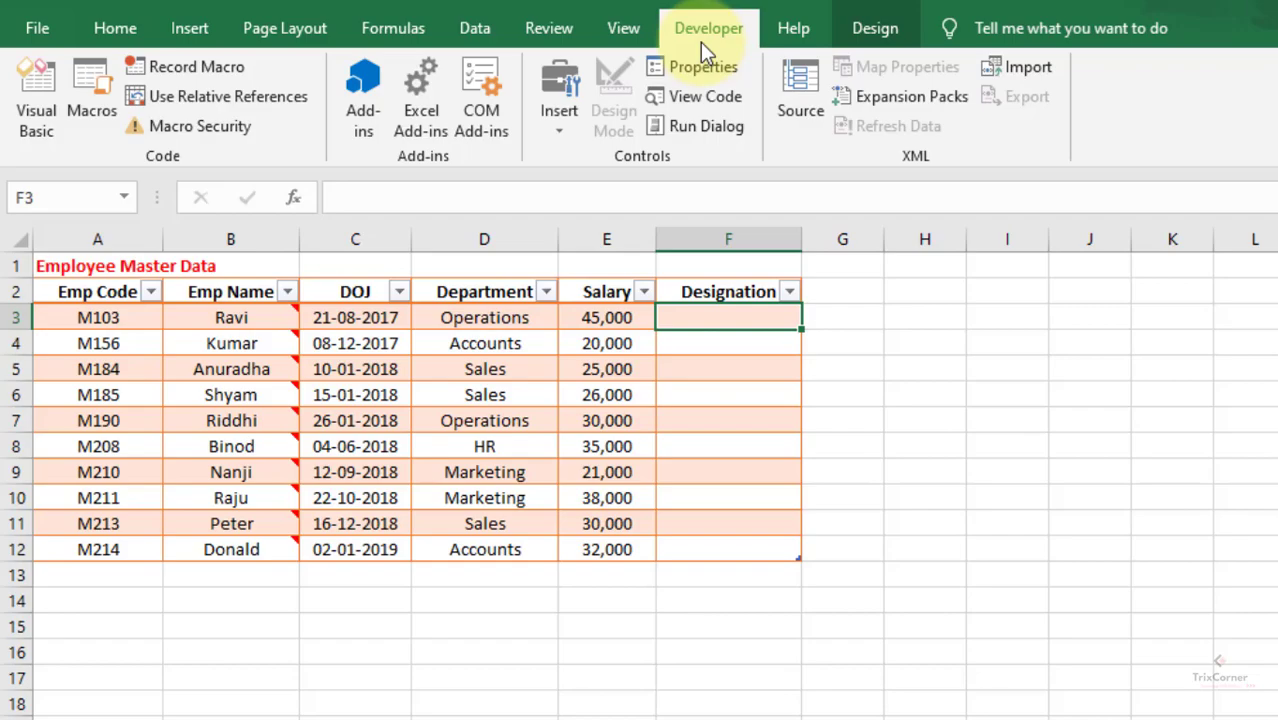
{"action": "key", "text": "alt+F11"}
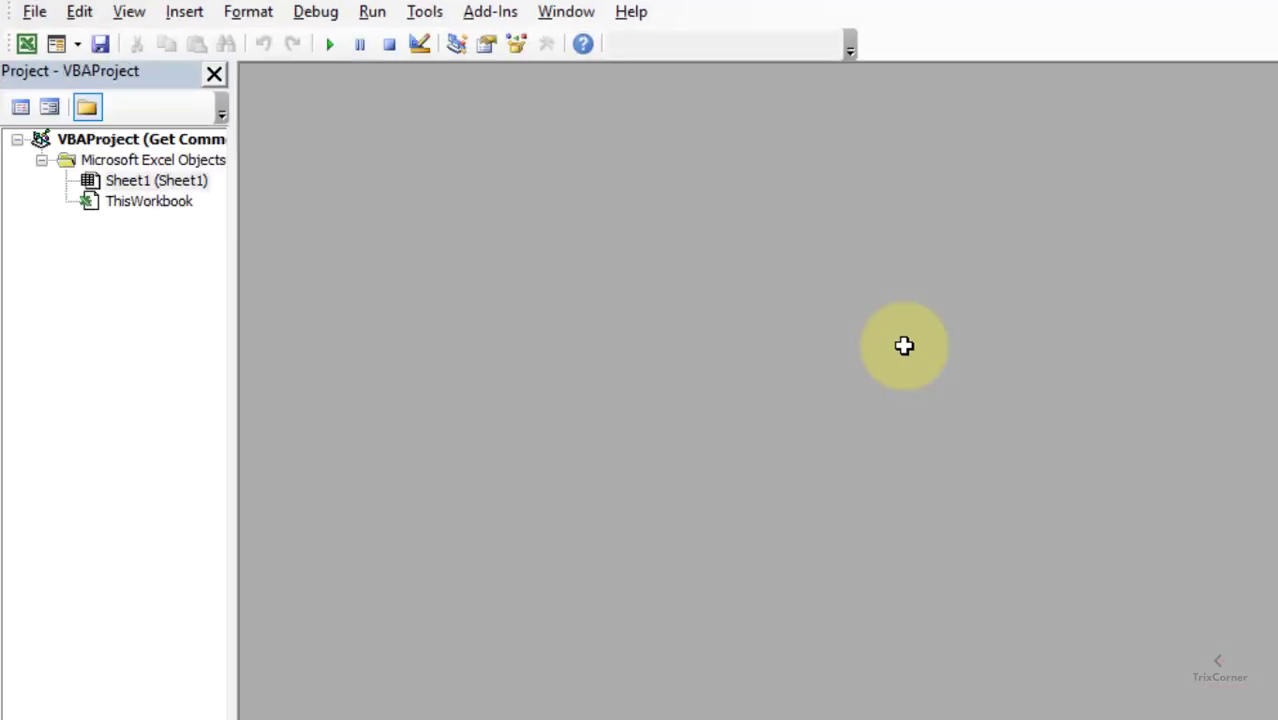
{"action": "left_click", "coordinate": [184, 14]}
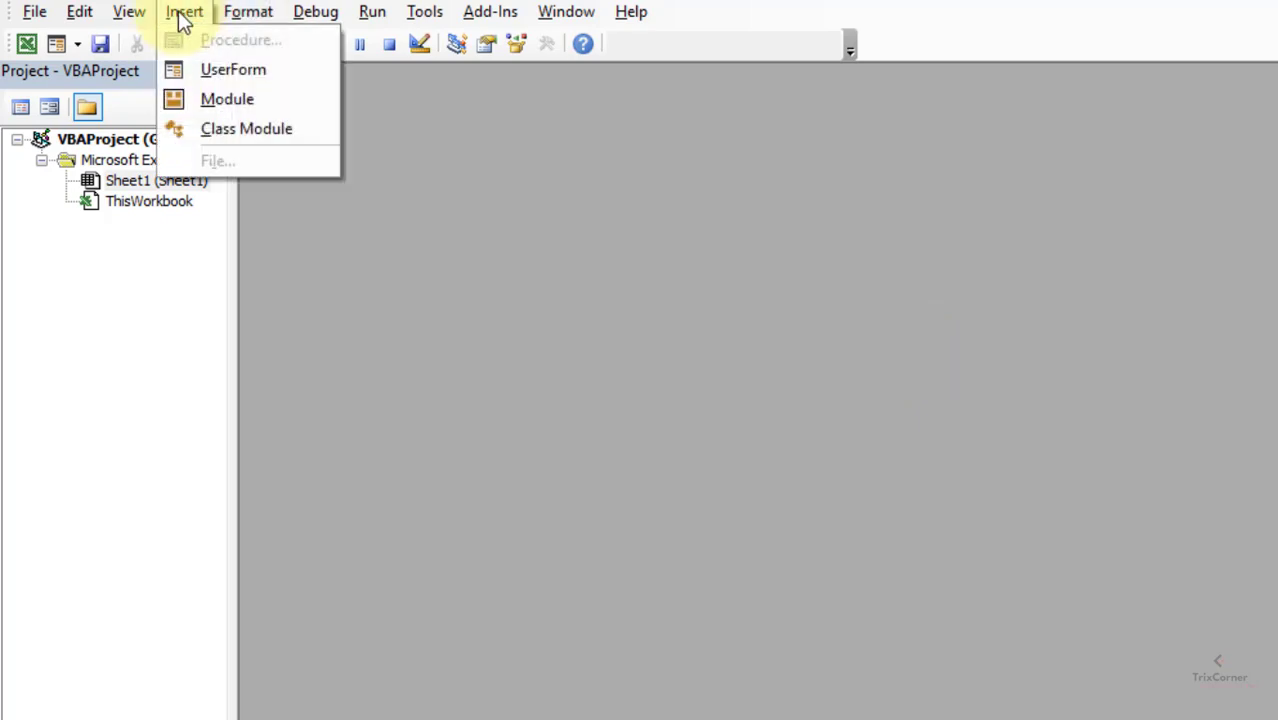
{"action": "left_click", "coordinate": [204, 104]}
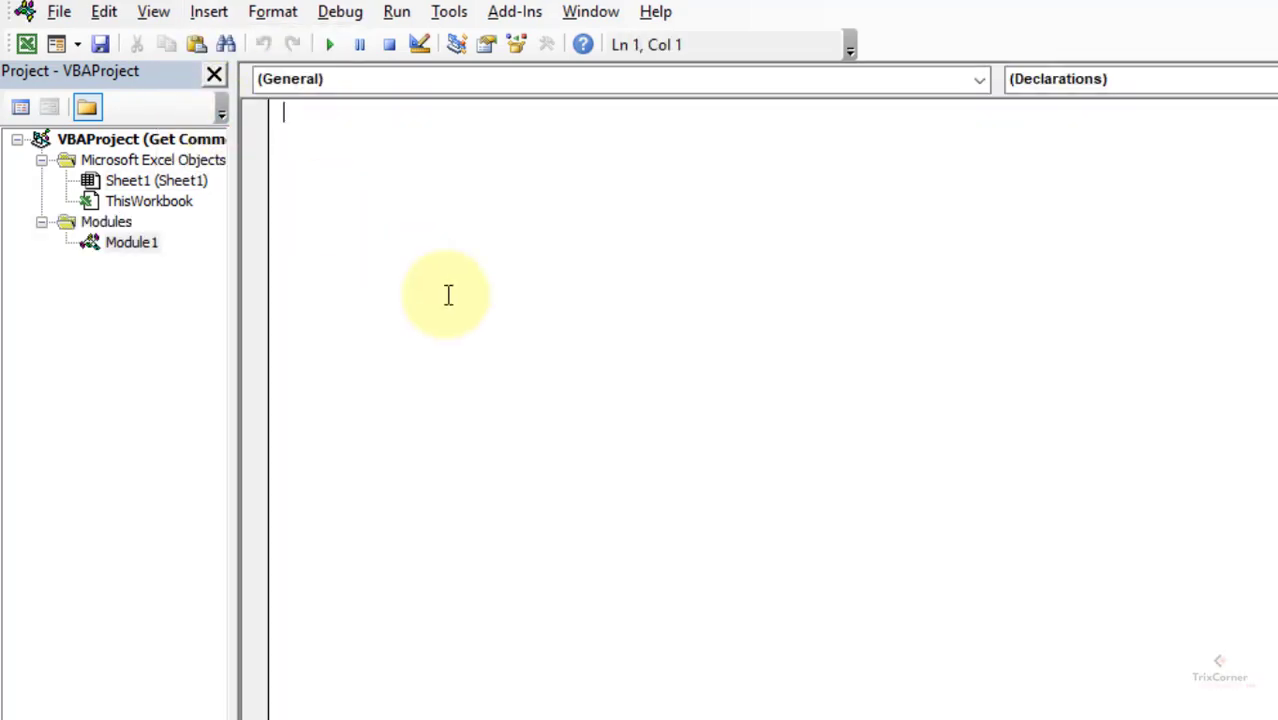
Write the function getComment(xCell As Range) As String with On Error Resume Next, returning xCell.Comment.Text.
{"action": "type", "text": "Function getComment(xCell As Range) As String On Error Resume Next getComment = xCell.Comment.Text End Function"}
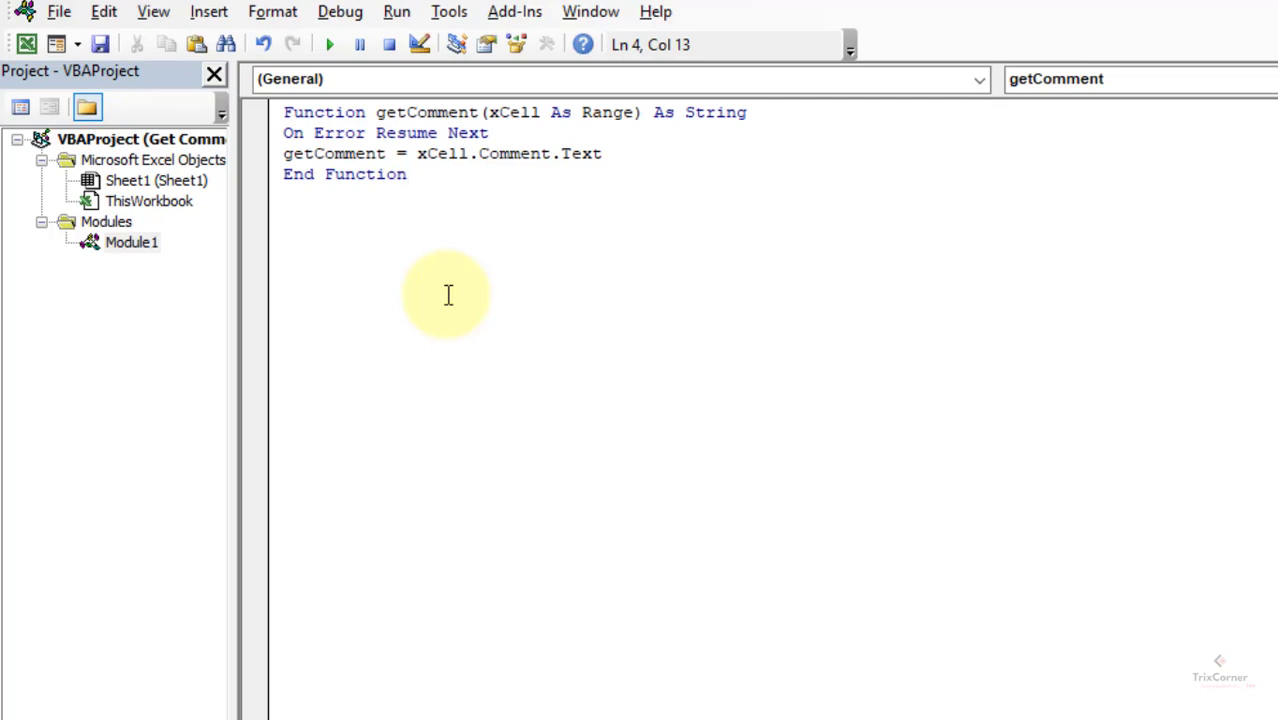
{"action": "left_click_drag", "start_coordinate": [285, 154], "coordinate": [385, 153]}
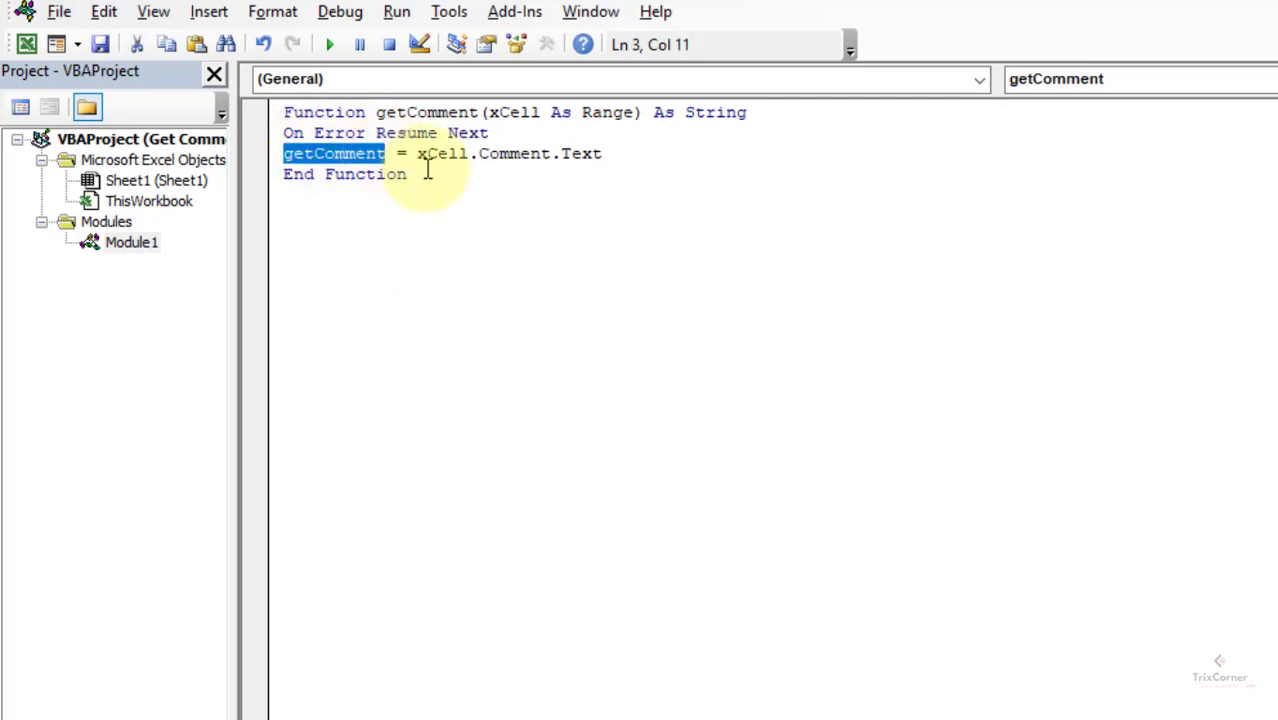
{"action": "left_click", "coordinate": [477, 192]}
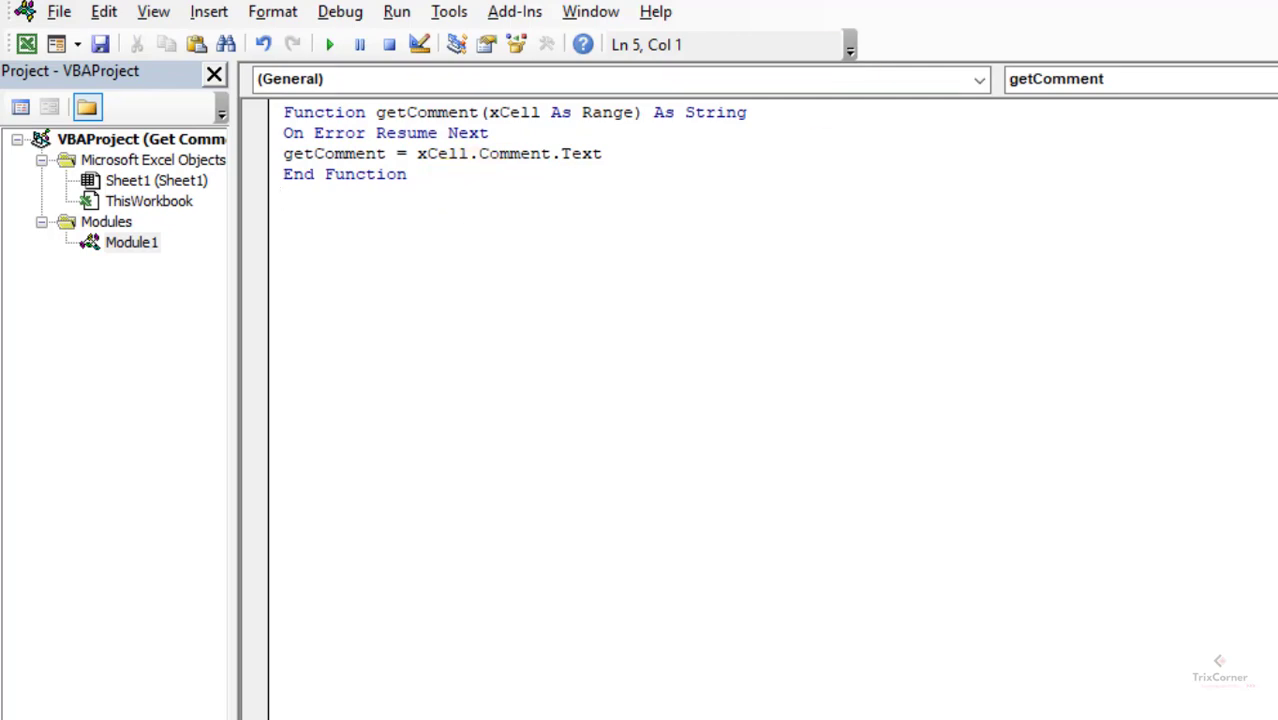
Return to the worksheet and enter =getComment([@[Emp Name]]) in cell F3 of the Designation column.
{"action": "key", "text": "alt+F11"}
{"action": "type", "text": "="}
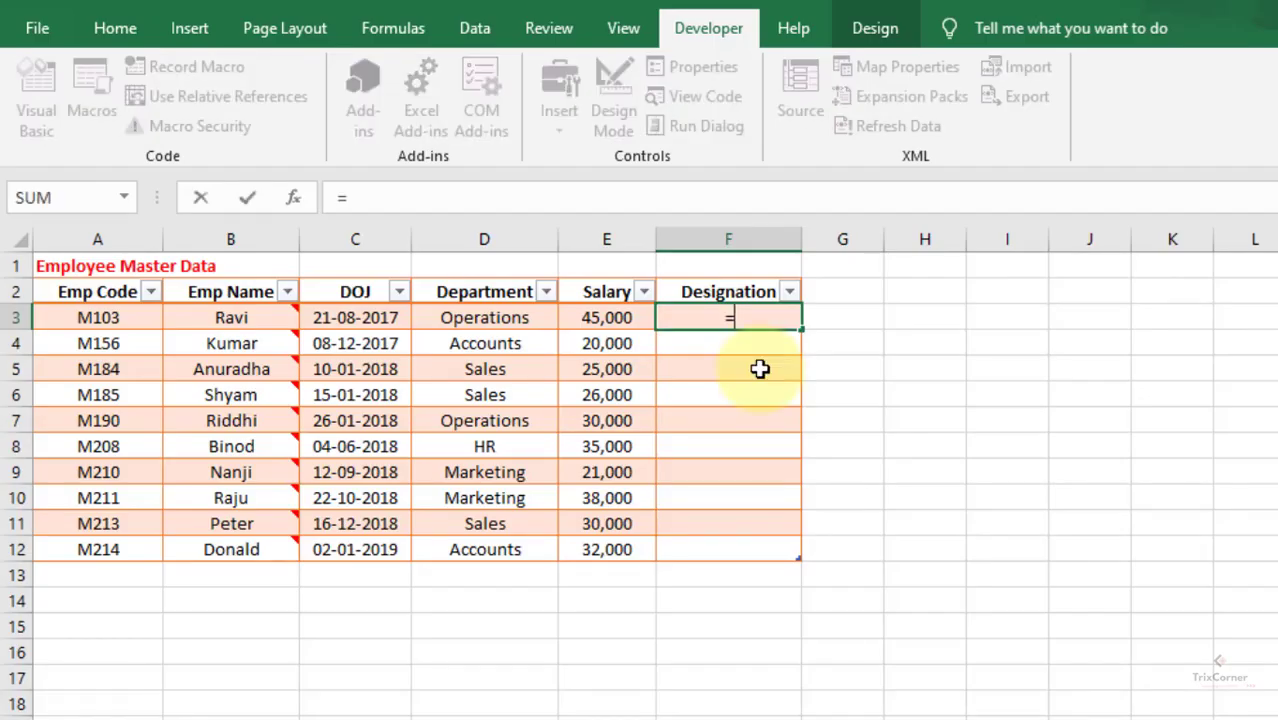
{"action": "type", "text": "get"}
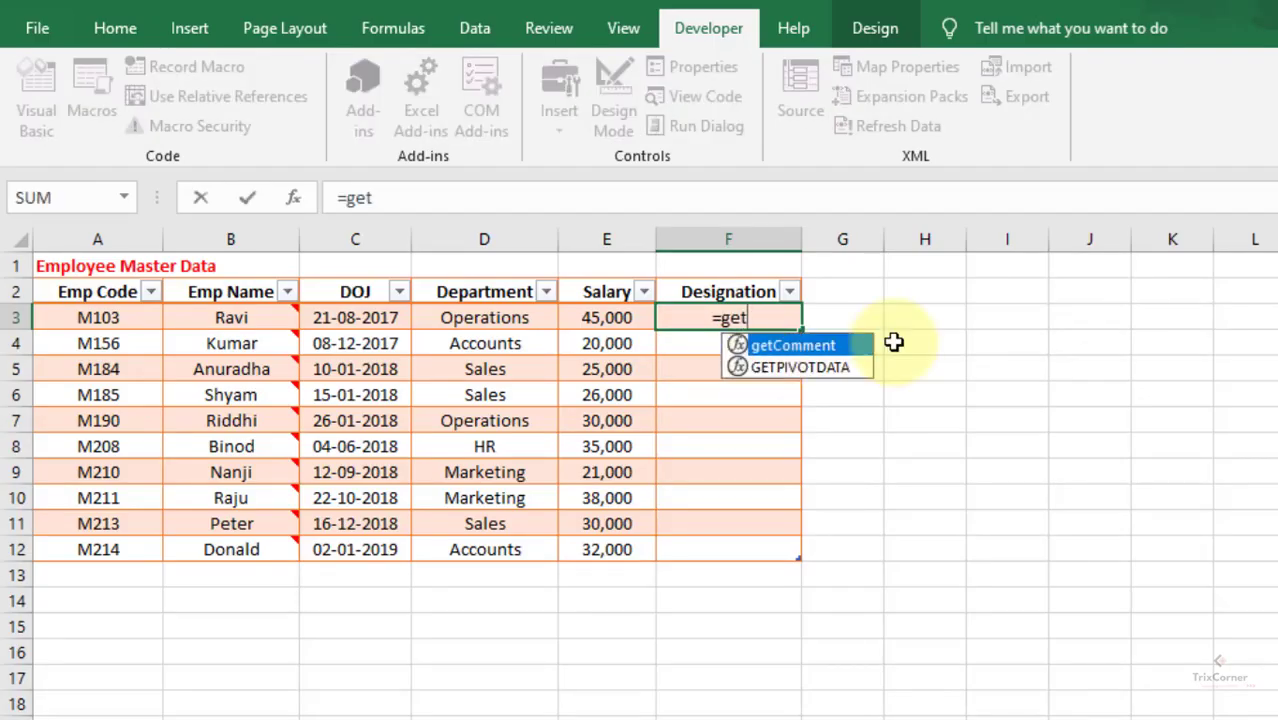
{"action": "key", "text": "Tab"}
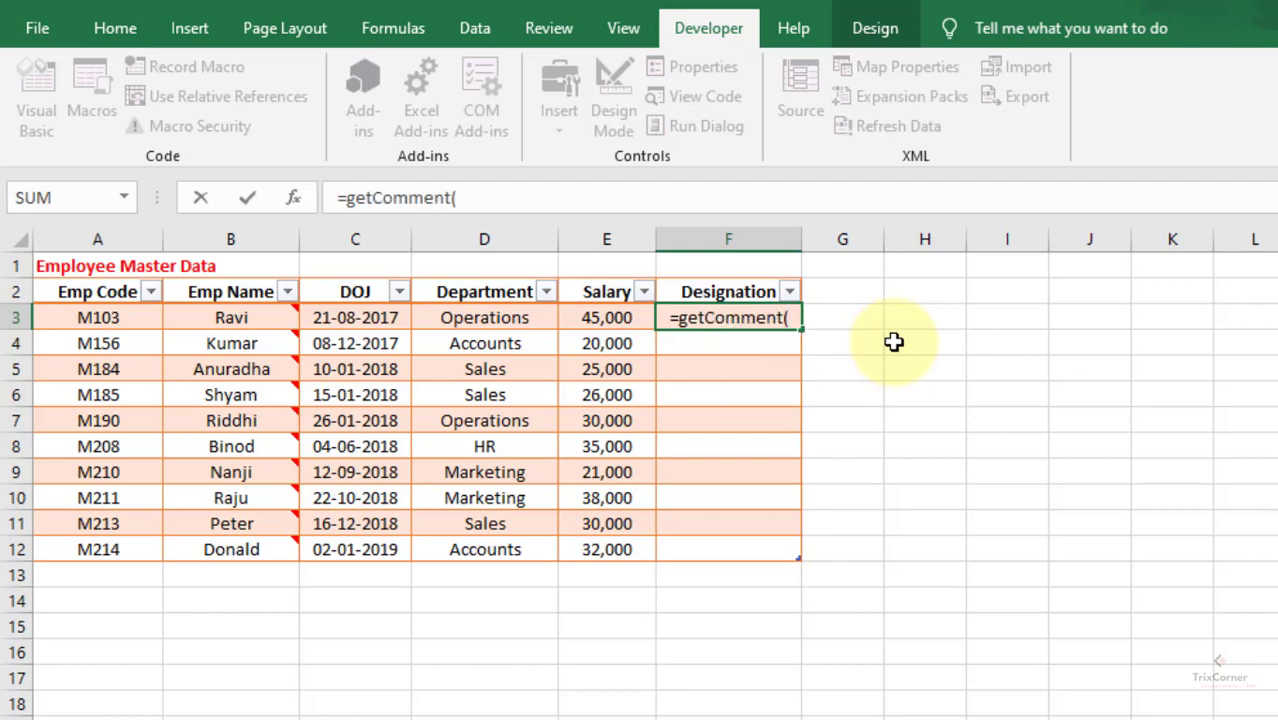
{"action": "left_click", "coordinate": [240, 318]}
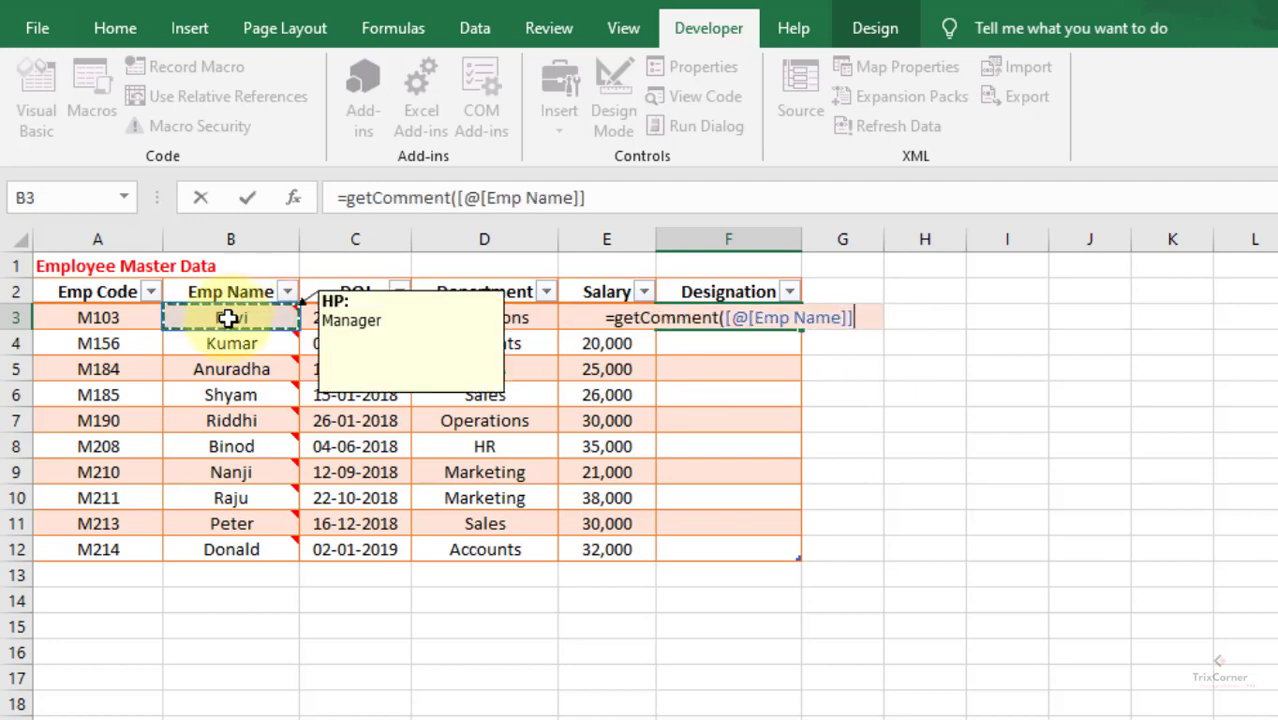
{"action": "key", "text": "Return"}
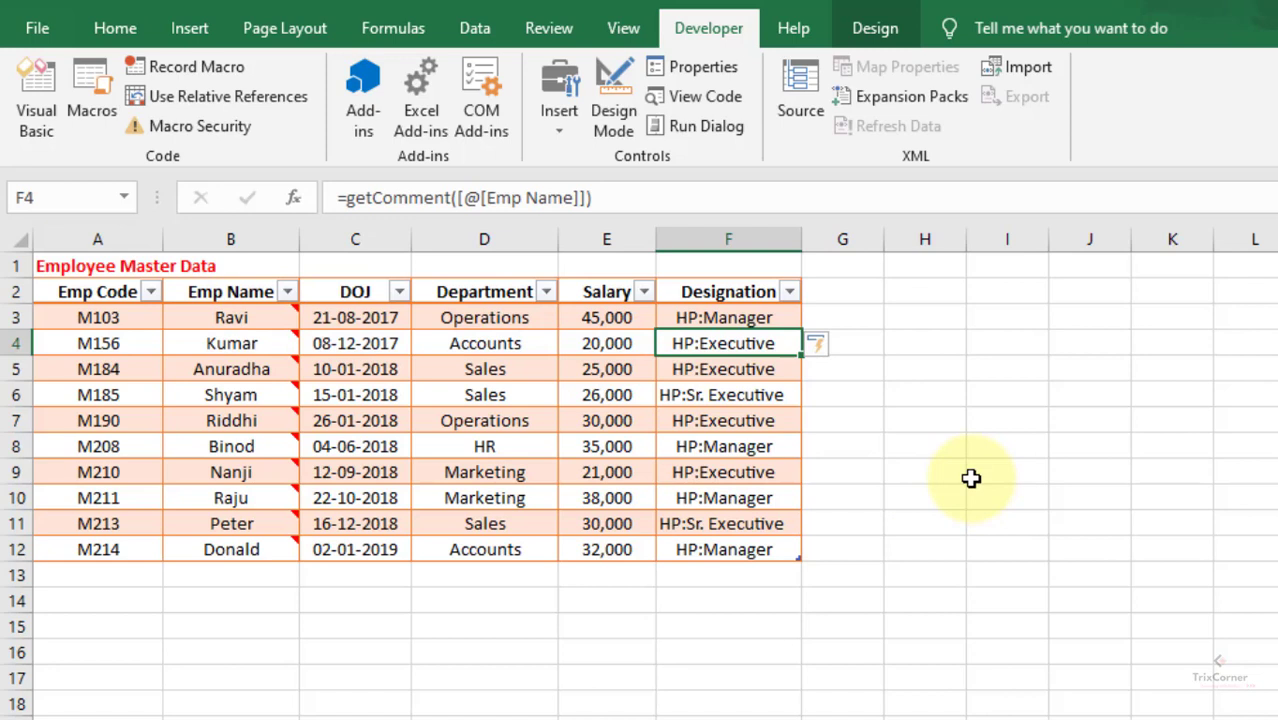
Check the filled Designation formulas down the column, the table's design settings and the comment on the first employee name.
{"action": "key", "text": "Down"}
{"action": "key", "text": "Down"}
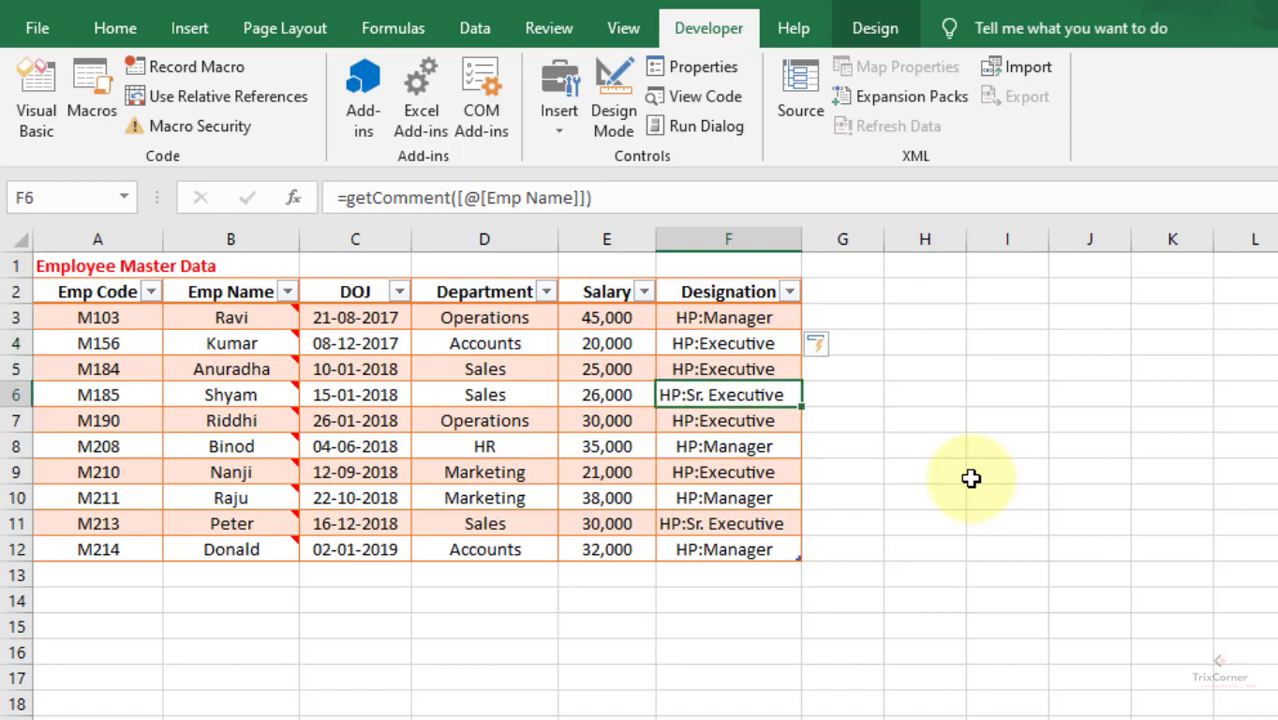
{"action": "key", "text": "ctrl+Up"}
{"action": "key", "text": "Down"}
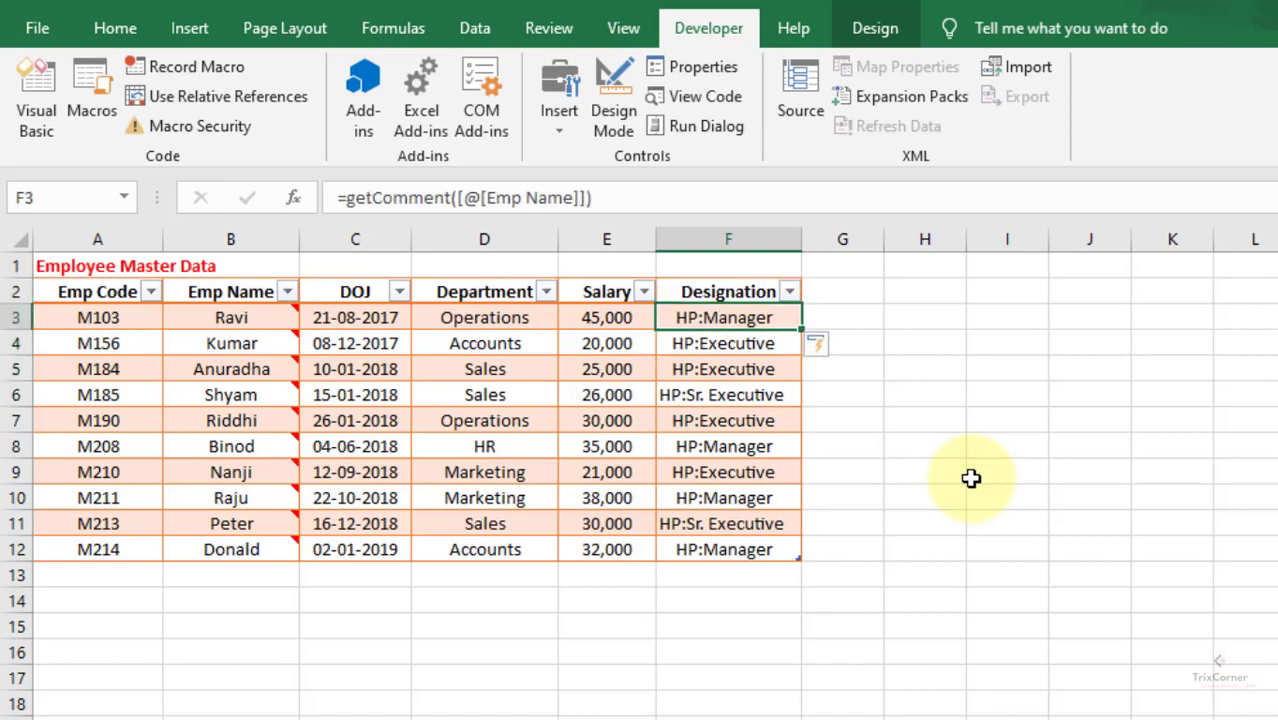
{"action": "left_click", "coordinate": [486, 396]}
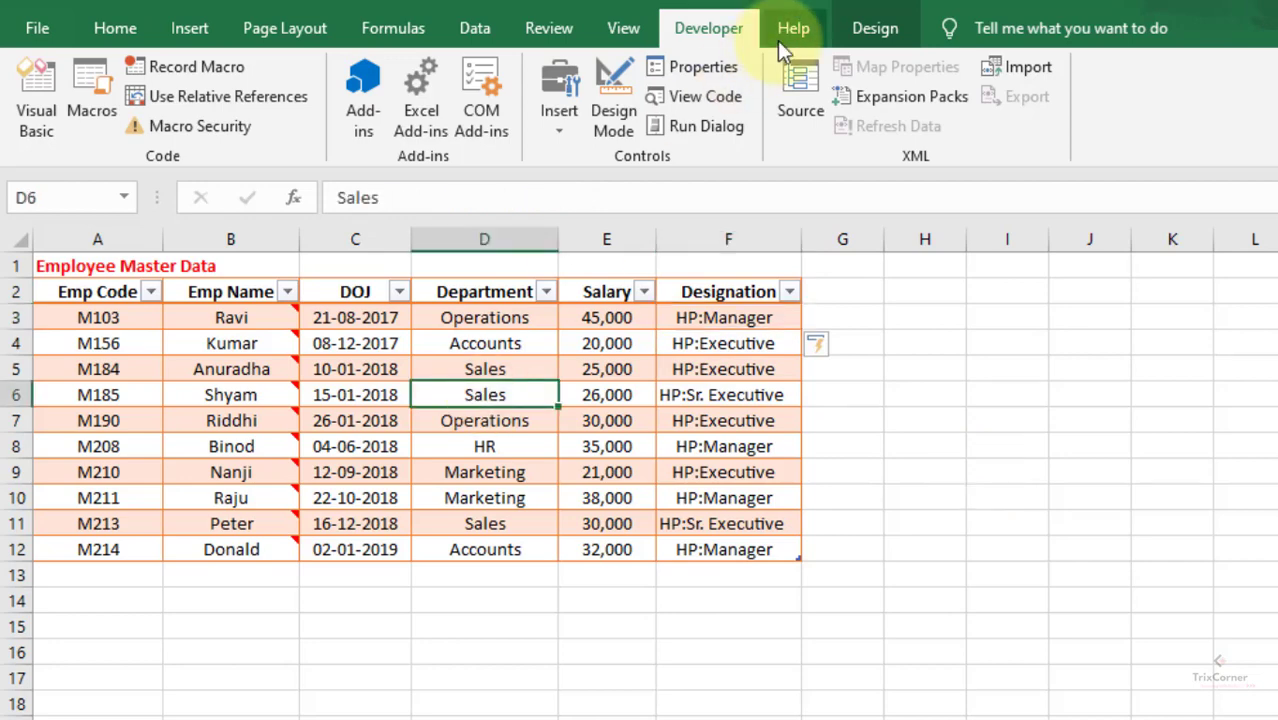
{"action": "left_click", "coordinate": [873, 29]}
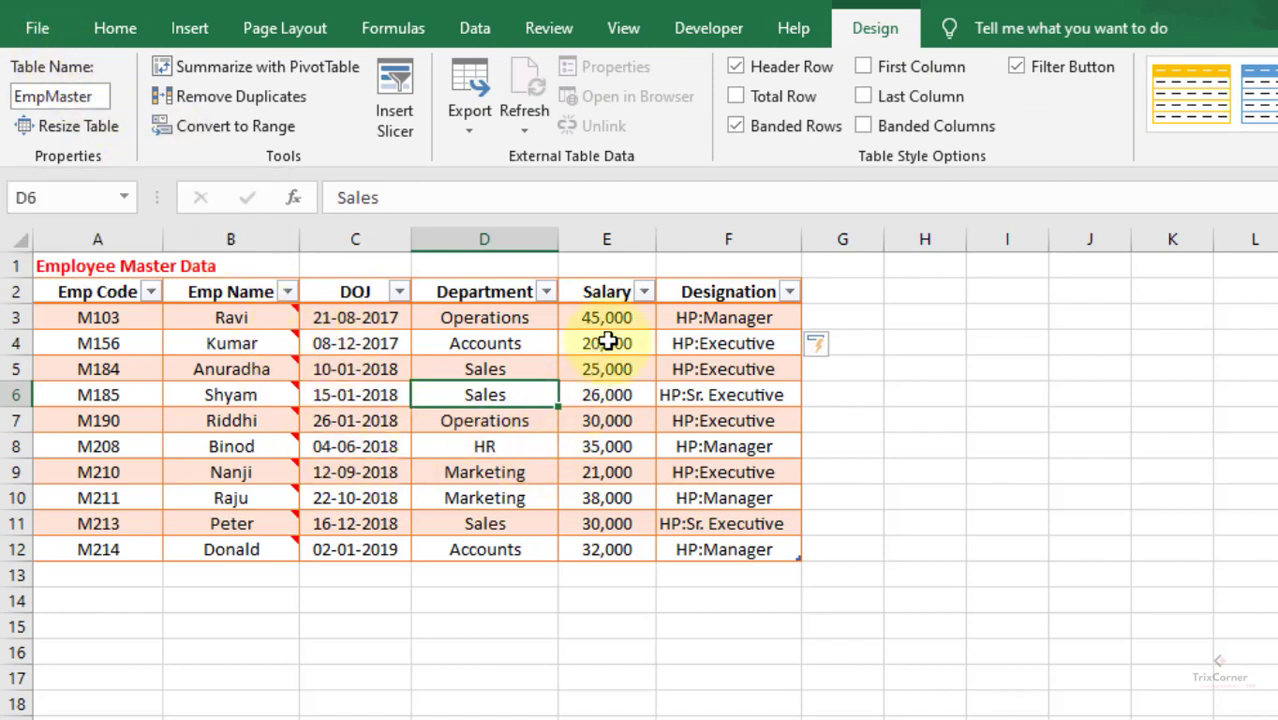
{"action": "left_click", "coordinate": [718, 317]}
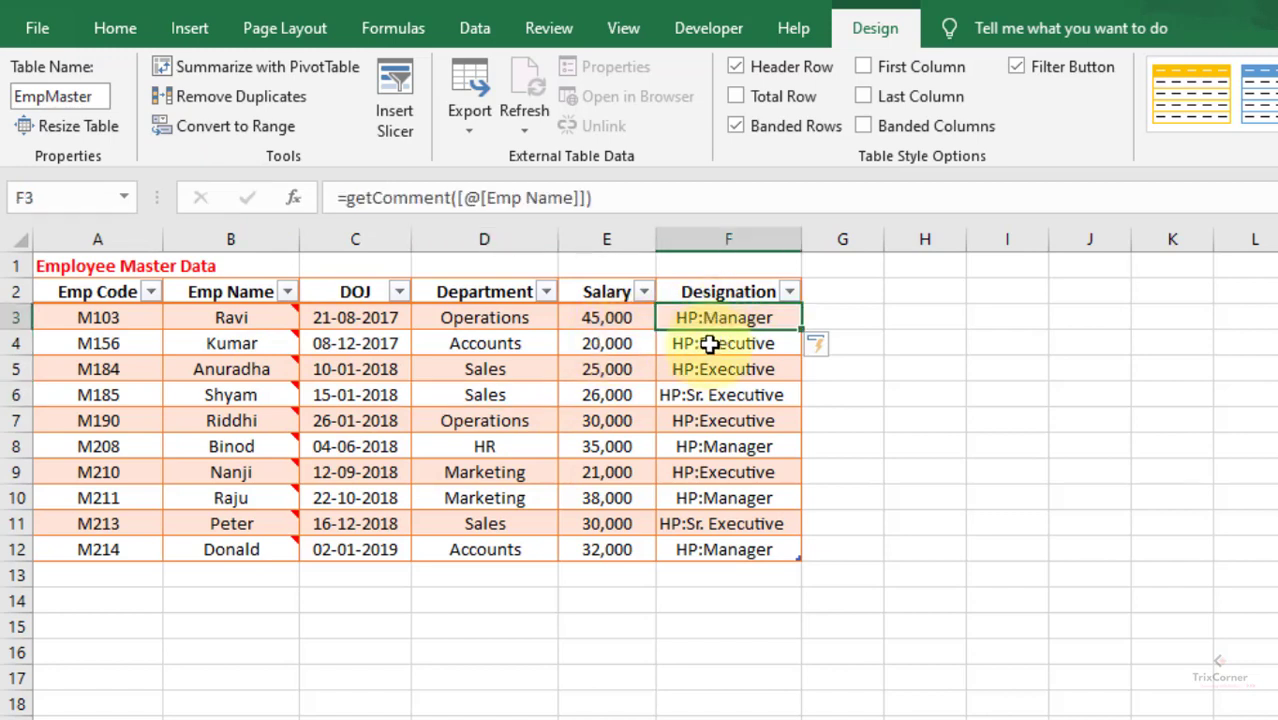
{"action": "left_click", "coordinate": [709, 343]}
{"action": "left_click", "coordinate": [710, 421]}
{"action": "left_click", "coordinate": [711, 497]}
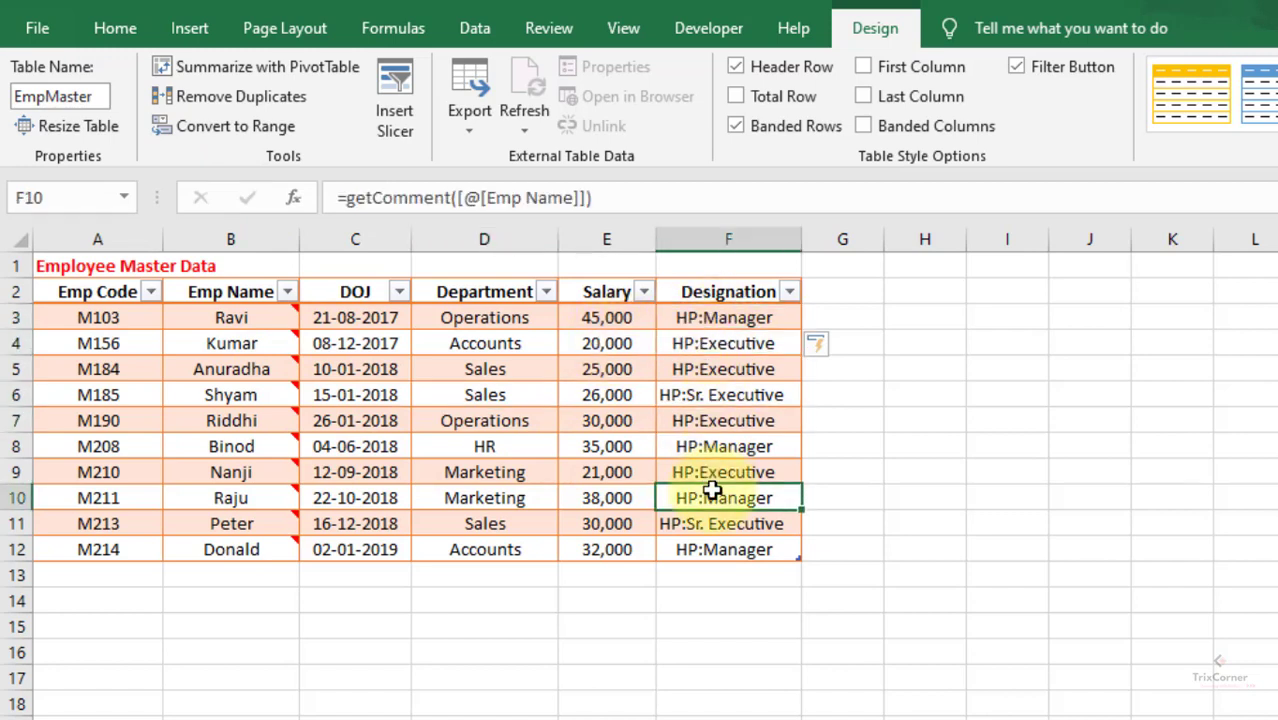
{"action": "left_click", "coordinate": [712, 549]}
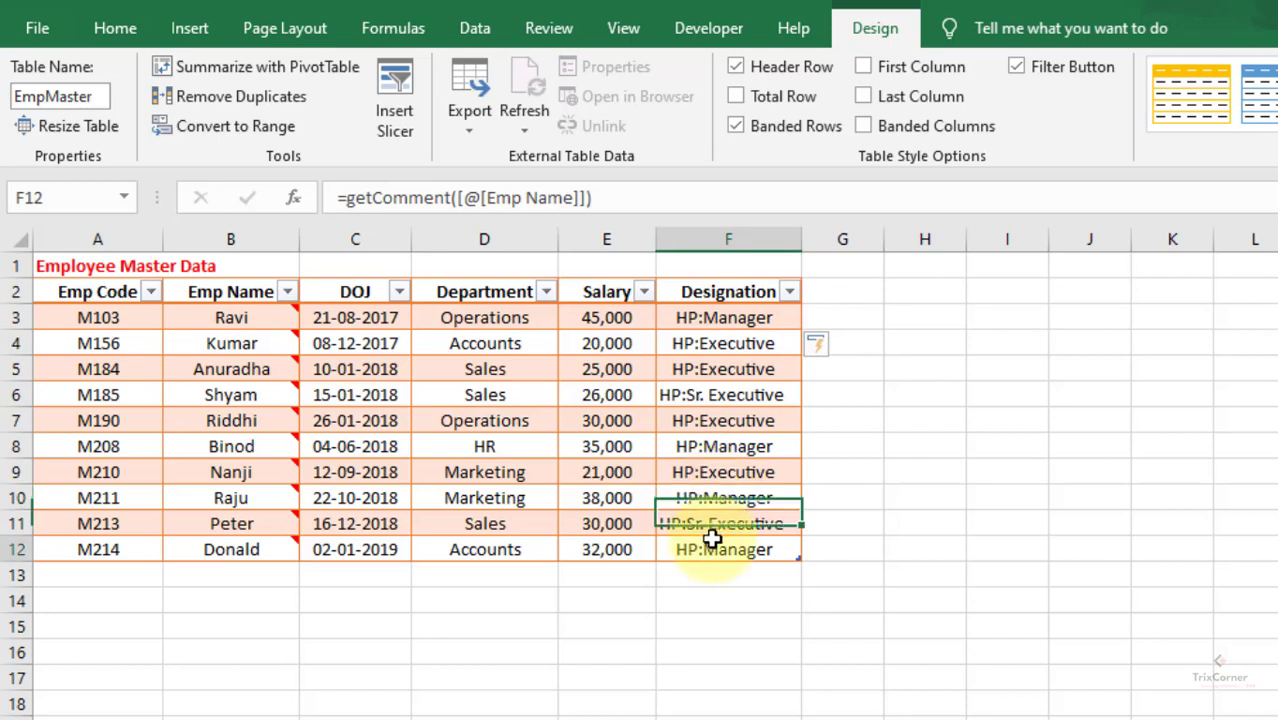
{"action": "left_click", "coordinate": [714, 317]}
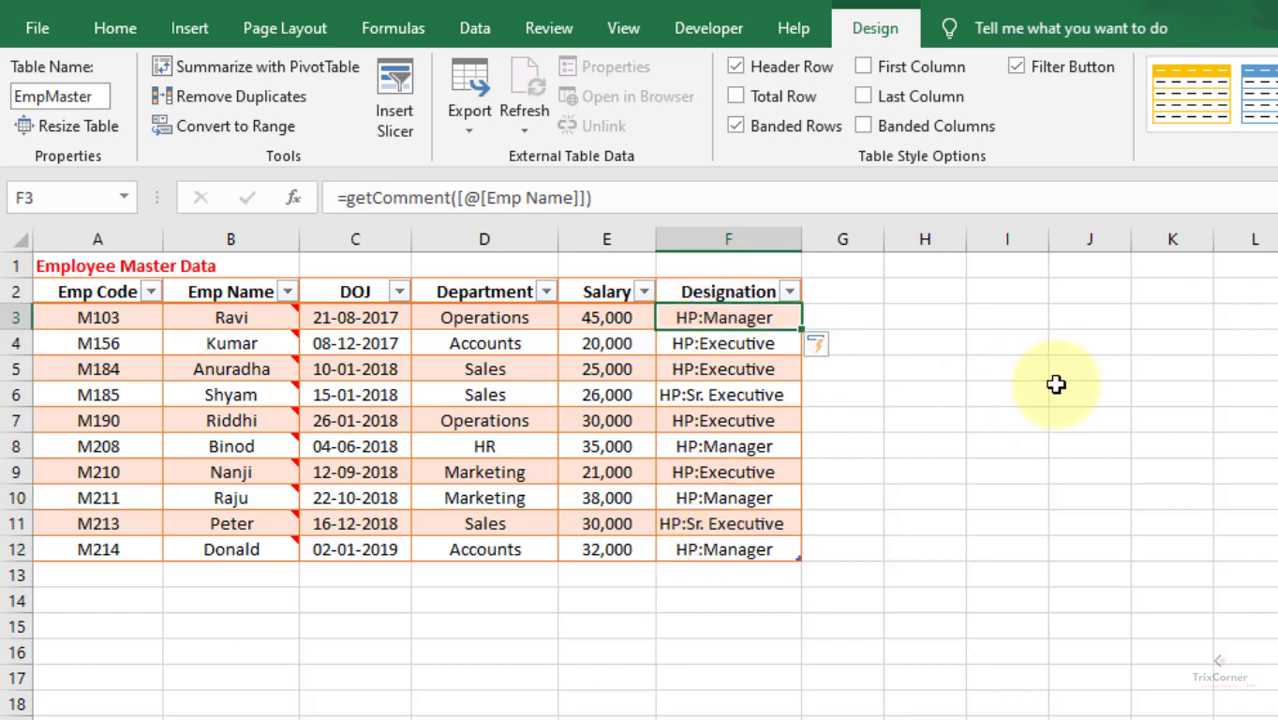
{"action": "mouse_move", "coordinate": [268, 317]}
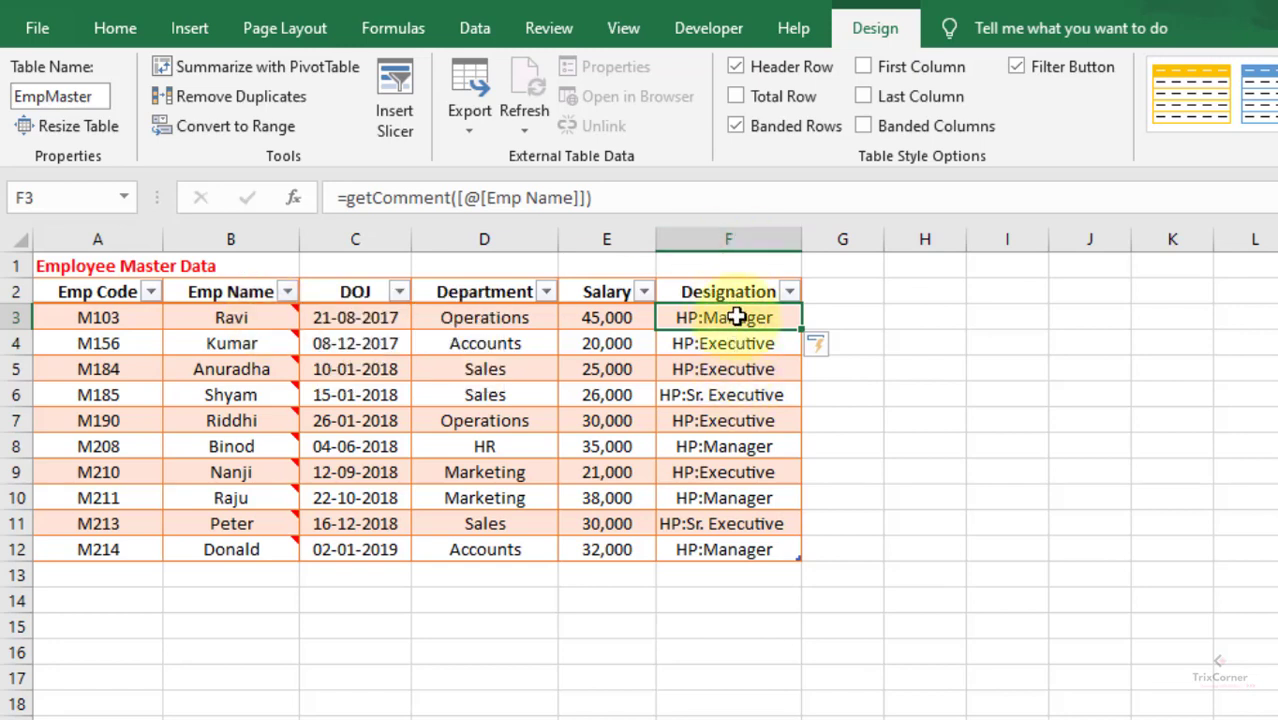
Convert the Designation formulas in F3:F12 to static values by copying and pasting them over themselves as values only.
{"action": "left_click_drag", "start_coordinate": [735, 317], "coordinate": [739, 553]}
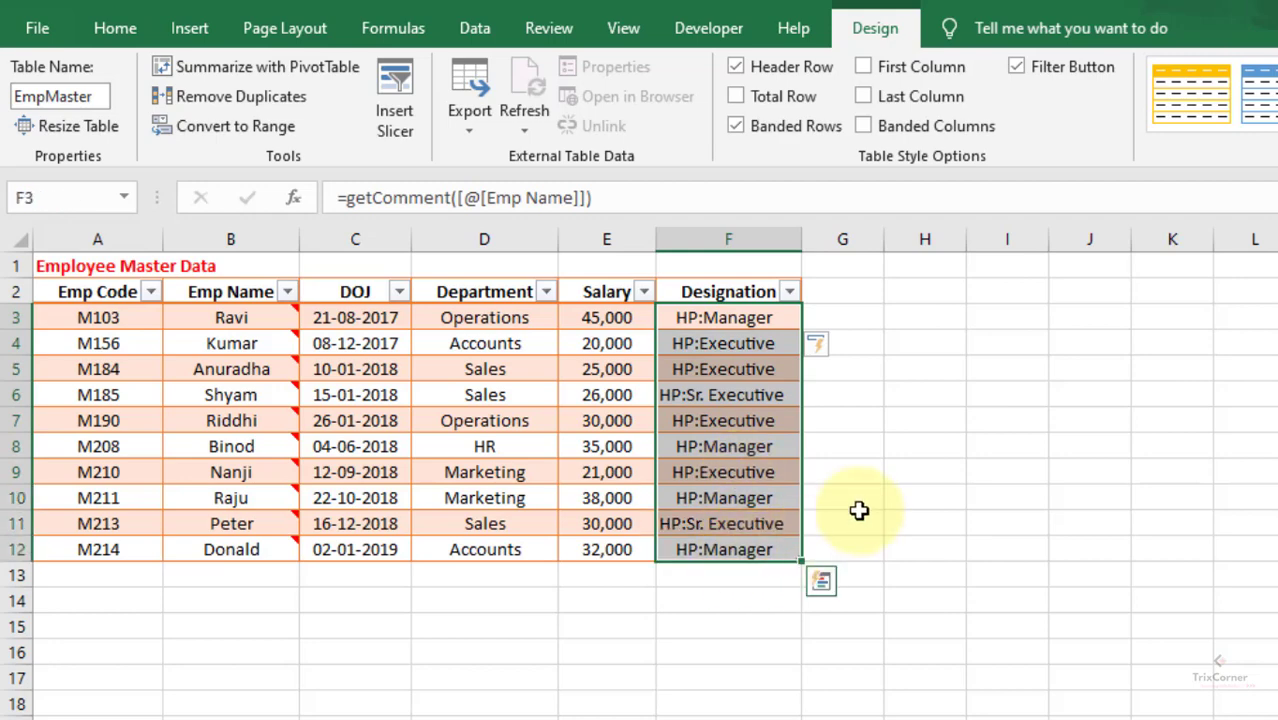
{"action": "key", "text": "ctrl+c"}
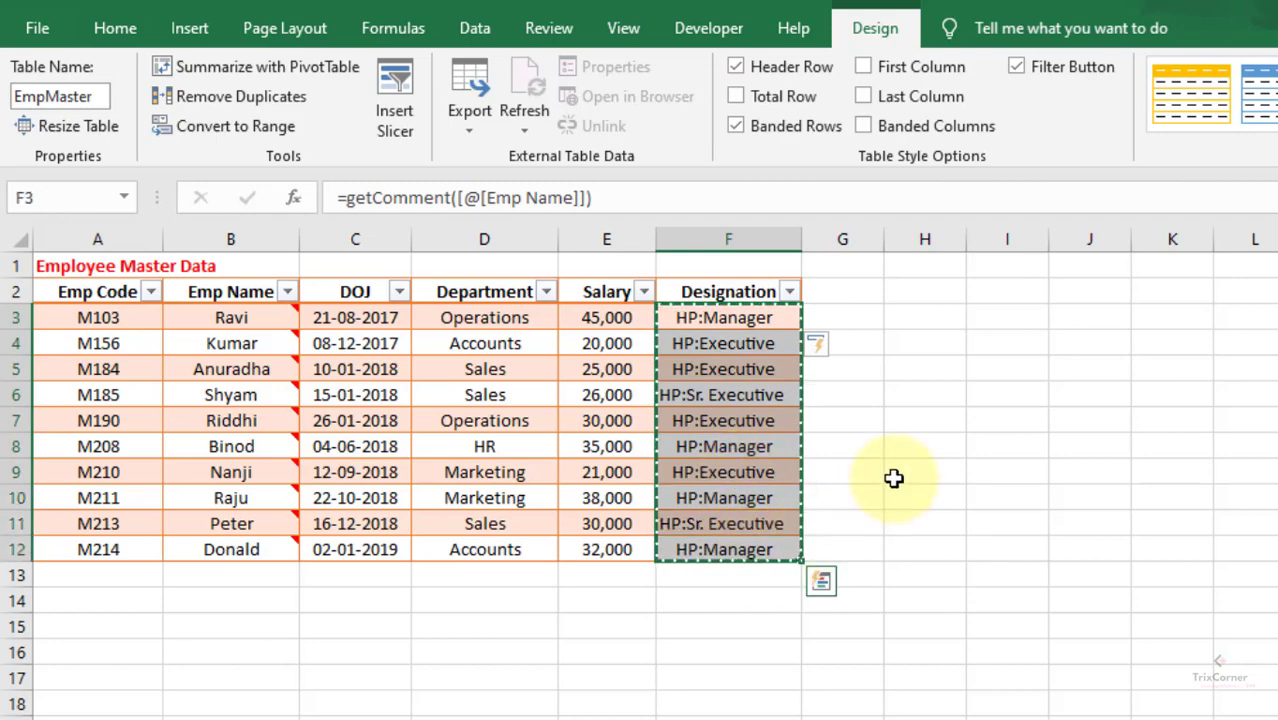
{"action": "left_click", "coordinate": [115, 28]}
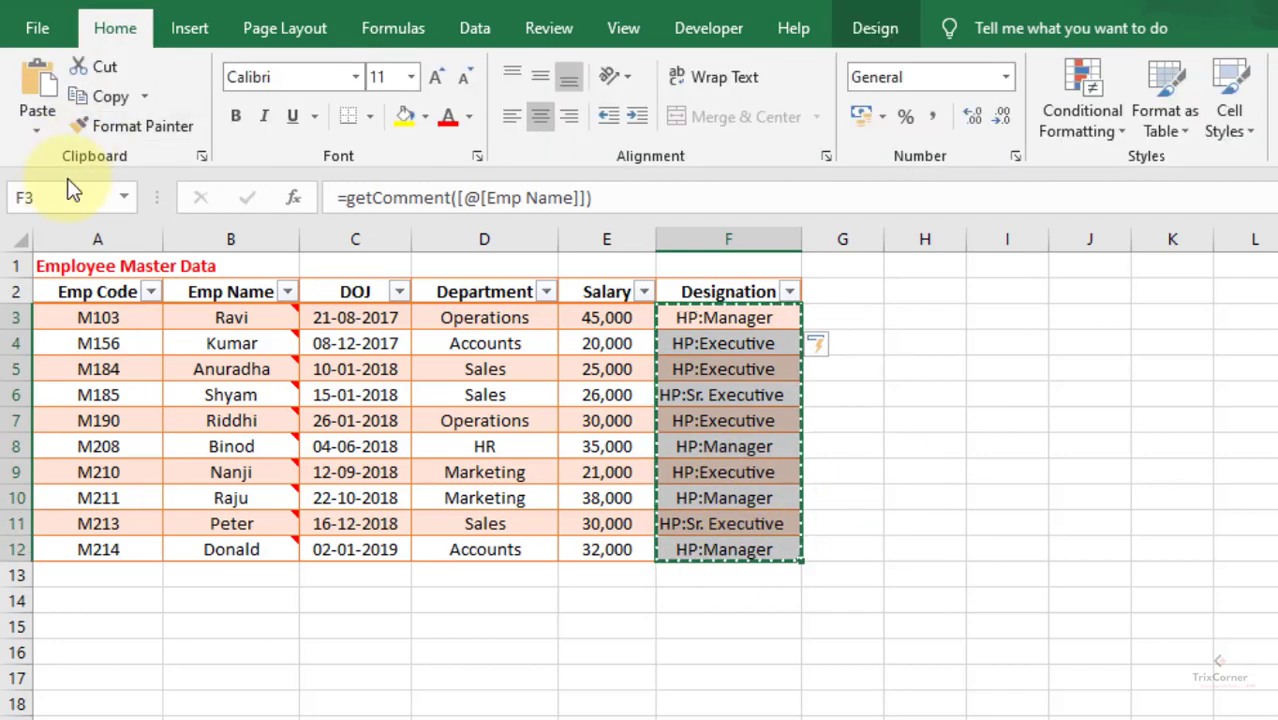
{"action": "left_click", "coordinate": [38, 132]}
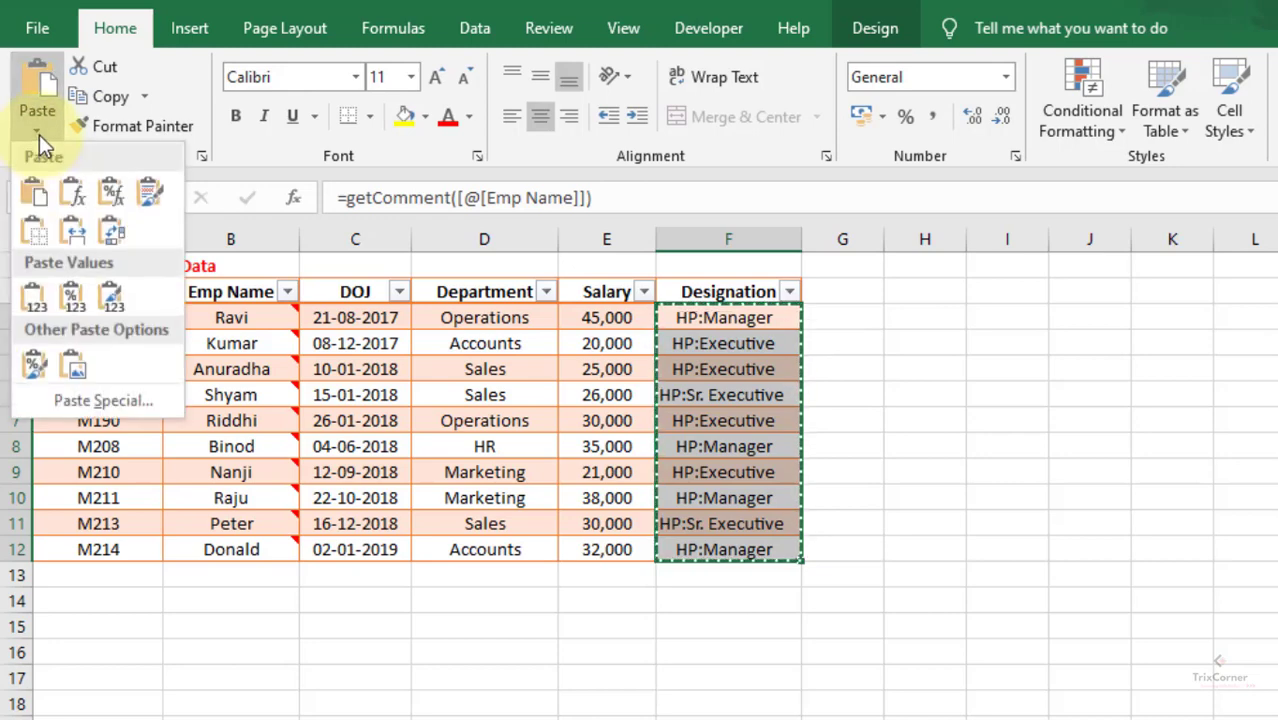
{"action": "left_click", "coordinate": [33, 303]}
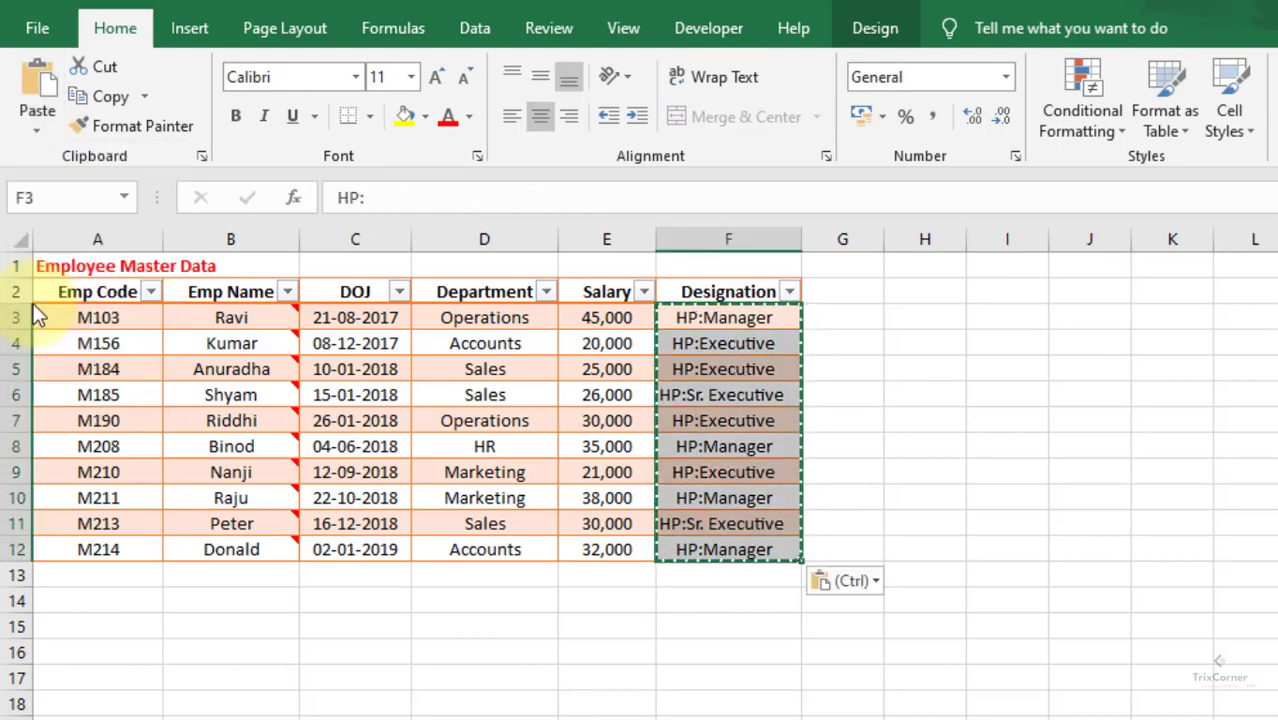
{"action": "key", "text": "Escape"}
{"action": "key", "text": "Up"}
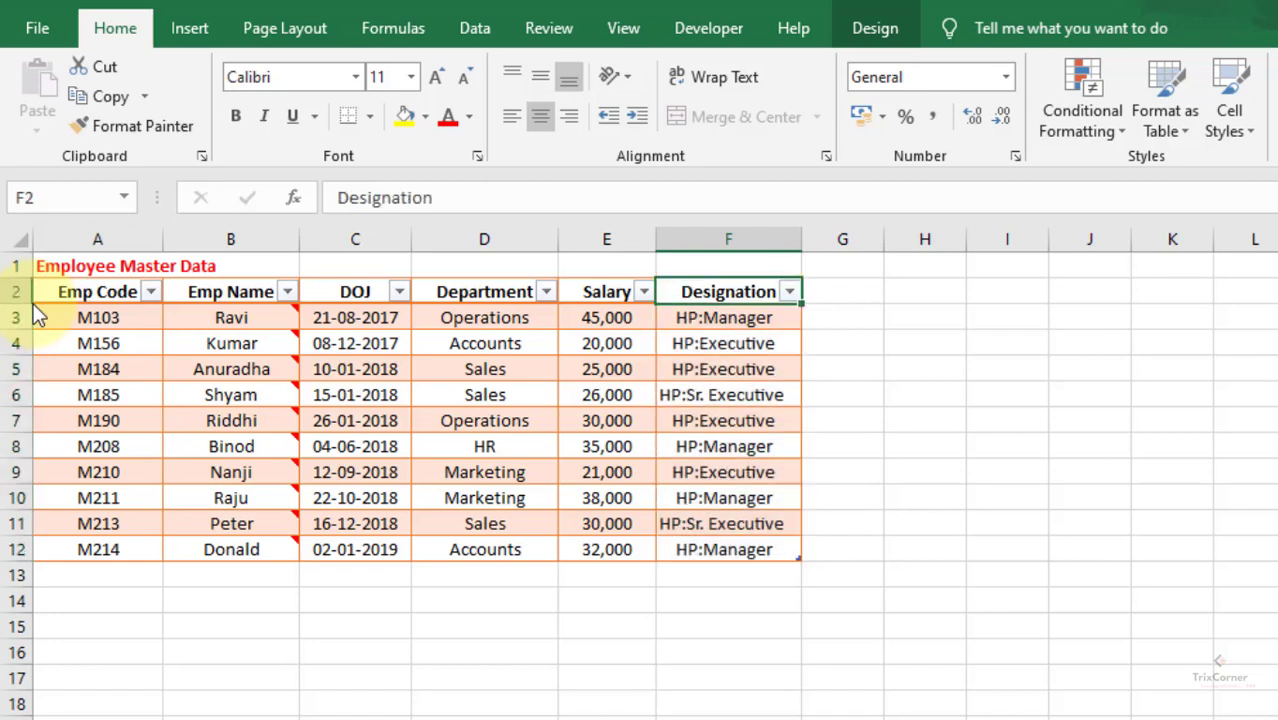
{"action": "key", "text": "Down"}
{"action": "key", "text": "Down"}
{"action": "key", "text": "Down"}
{"action": "key", "text": "Down"}
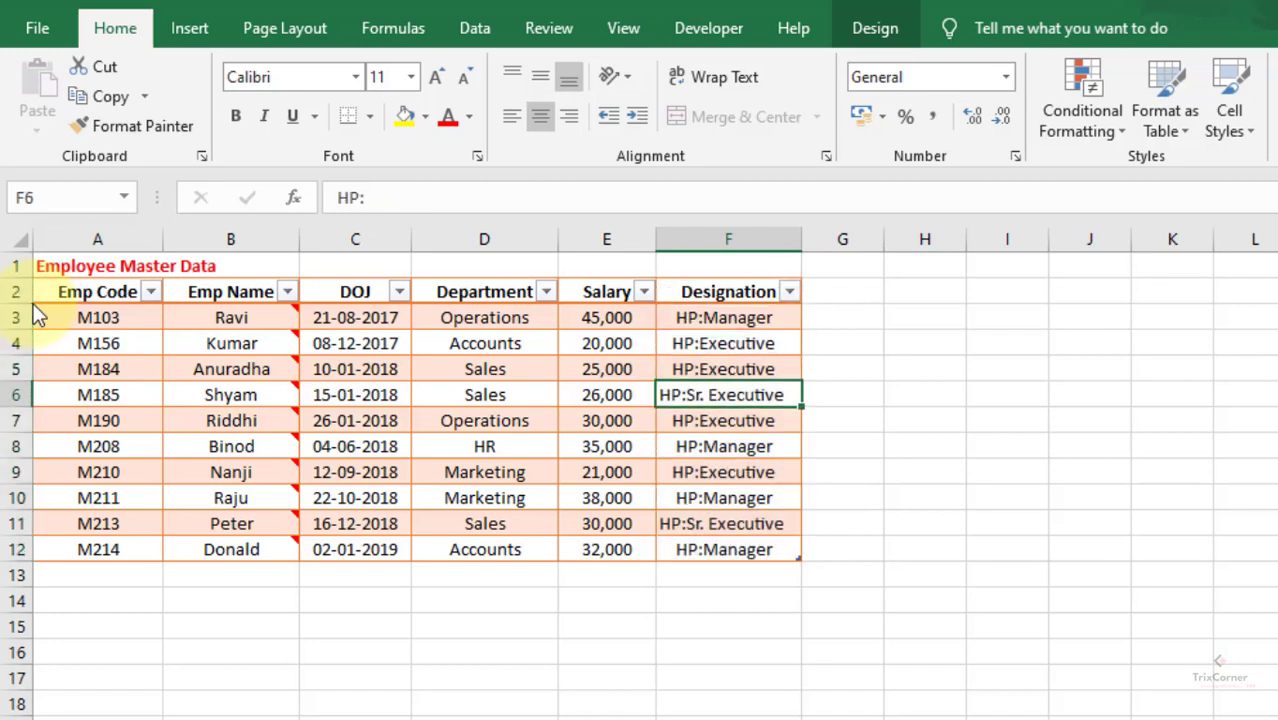
Copy the "HP:" prefix from the text inside cell F3 without changing the cell.
{"action": "key", "text": "Up"}
{"action": "key", "text": "Up"}
{"action": "key", "text": "Up"}
{"action": "key", "text": "F2"}
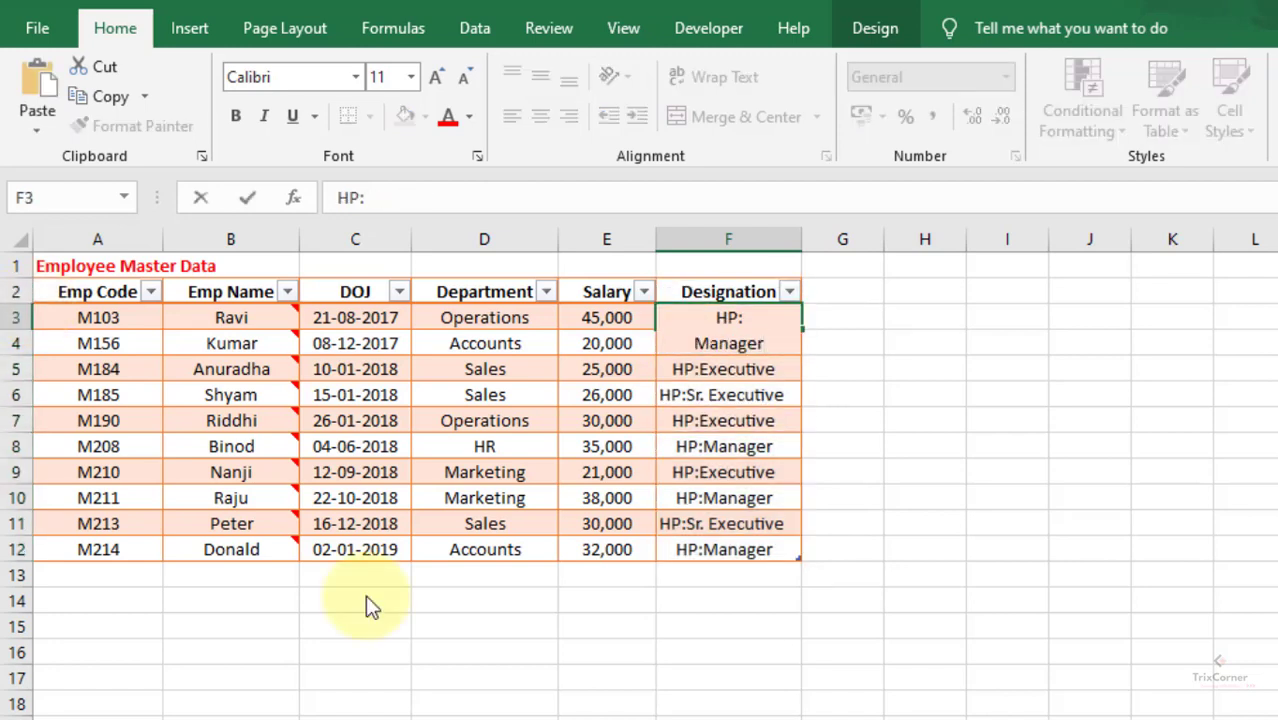
{"action": "key", "text": "Up"}
{"action": "key", "text": "shift+Left"}
{"action": "key", "text": "shift+Left"}
{"action": "key", "text": "shift+Left"}
{"action": "key", "text": "ctrl+c"}
{"action": "key", "text": "Escape"}
Remove every "HP:" prefix from the Designation entries in F3:F12 with Find and Replace, leaving the replacement empty.
{"action": "key", "text": "ctrl+shift+Down"}
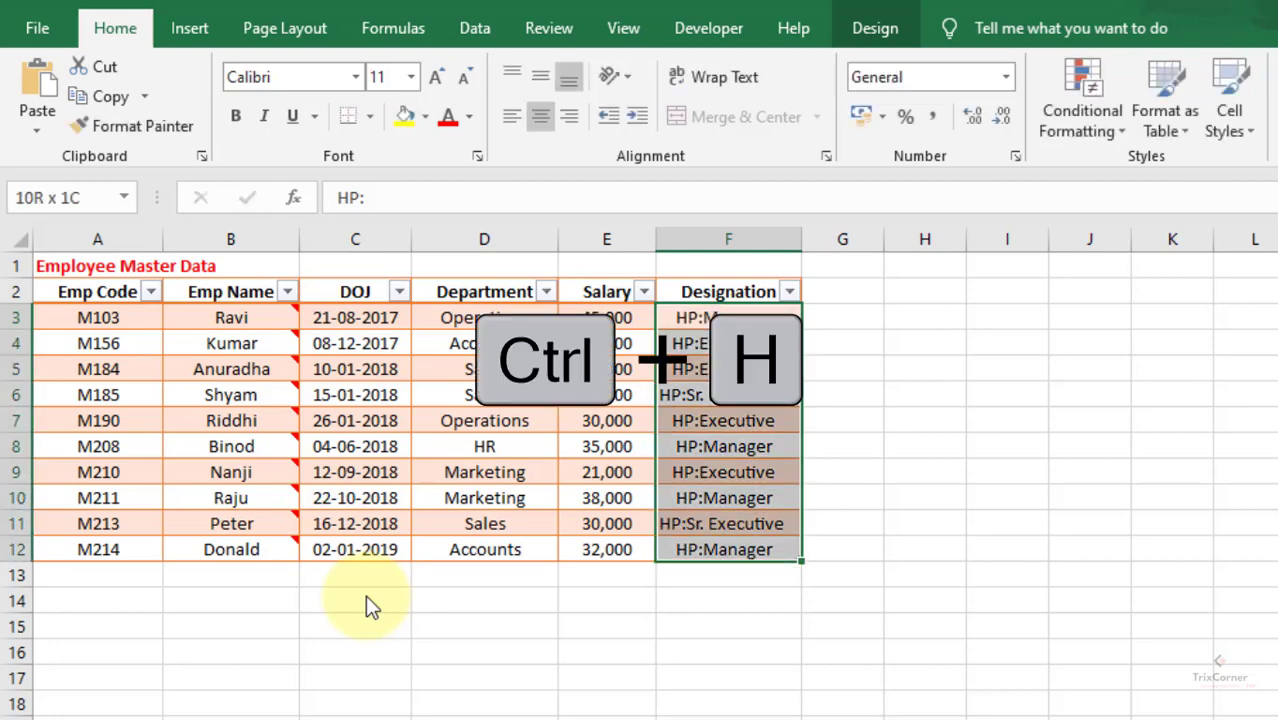
{"action": "key", "text": "ctrl+h"}
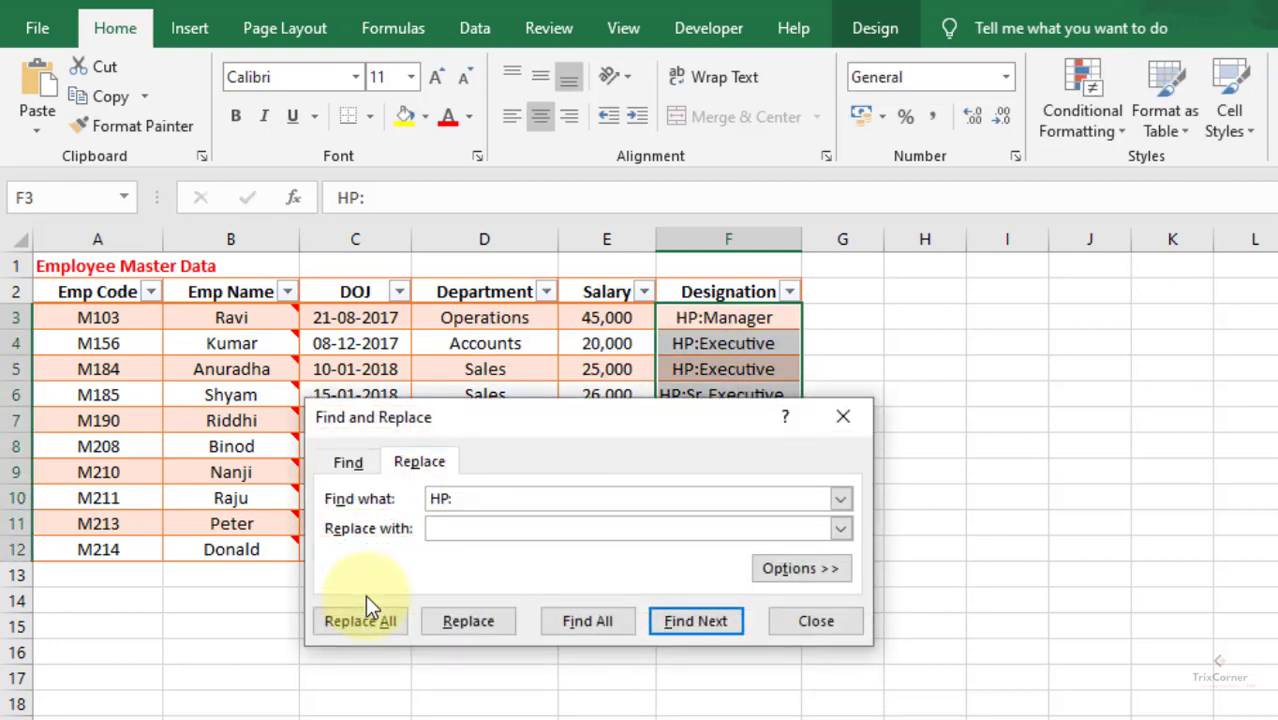
{"action": "key", "text": "Escape"}
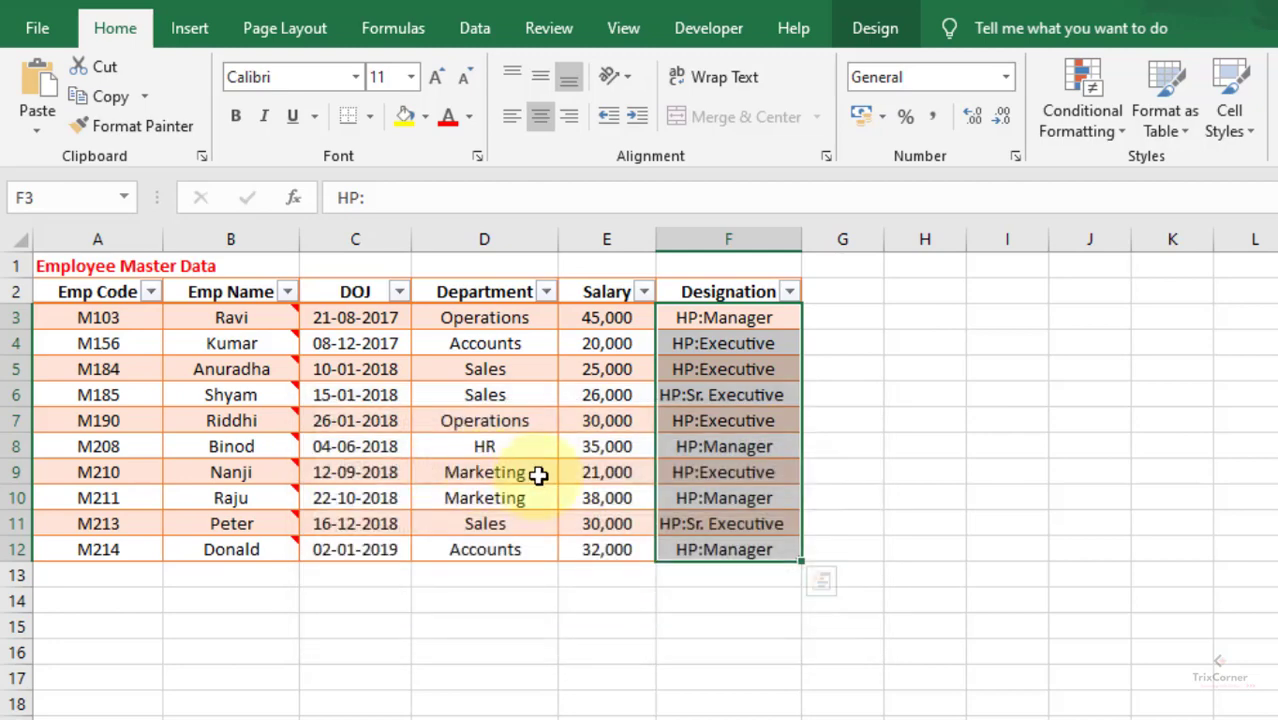
{"action": "key", "text": "ctrl+f"}
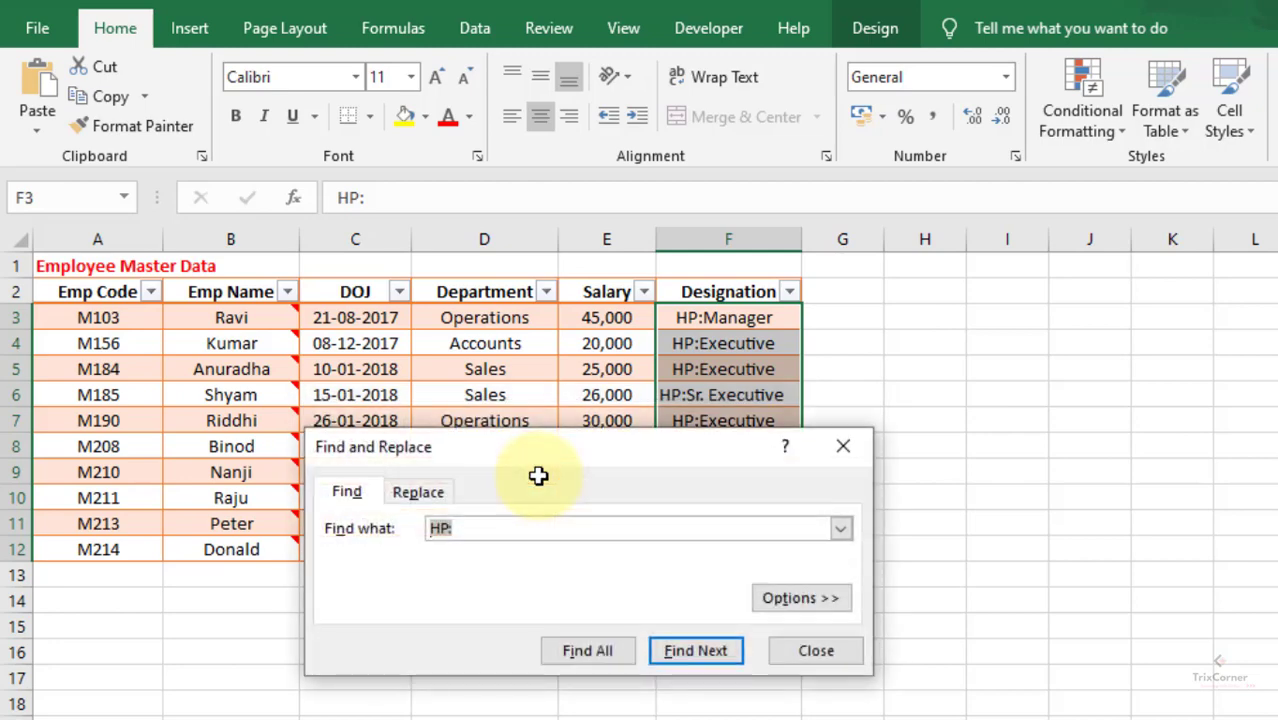
{"action": "left_click", "coordinate": [424, 500]}
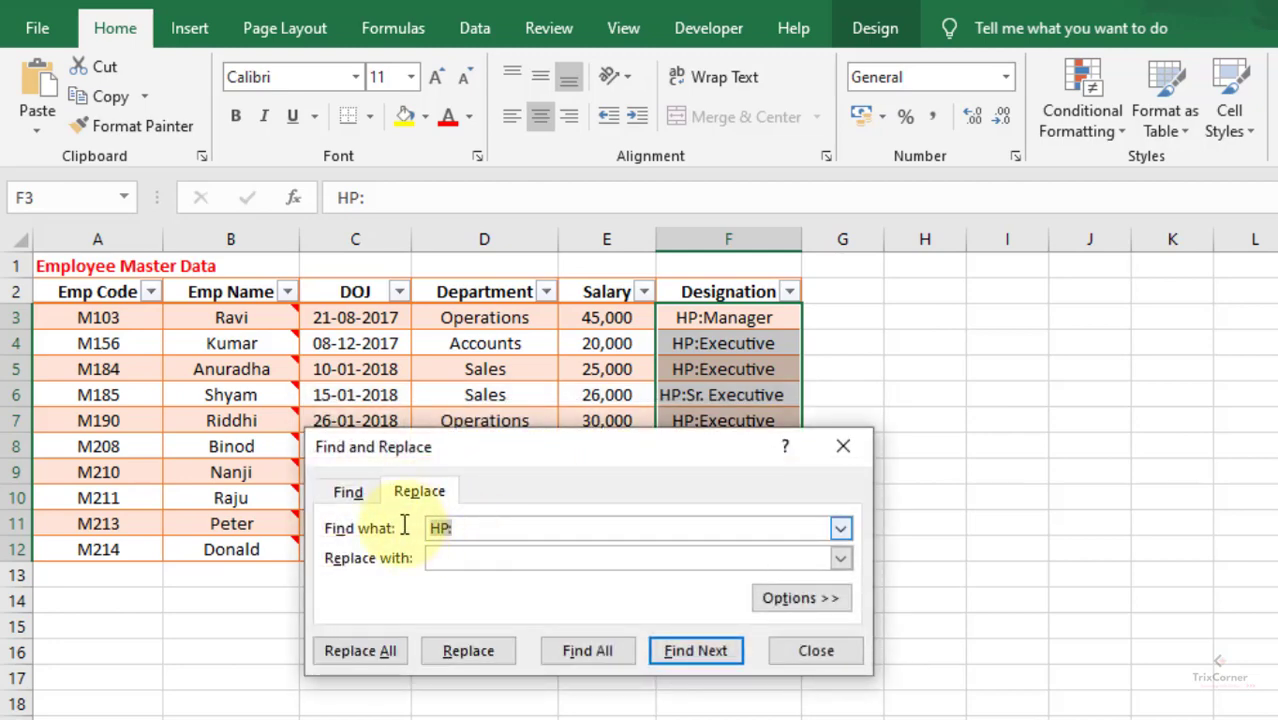
{"action": "left_click", "coordinate": [404, 527]}
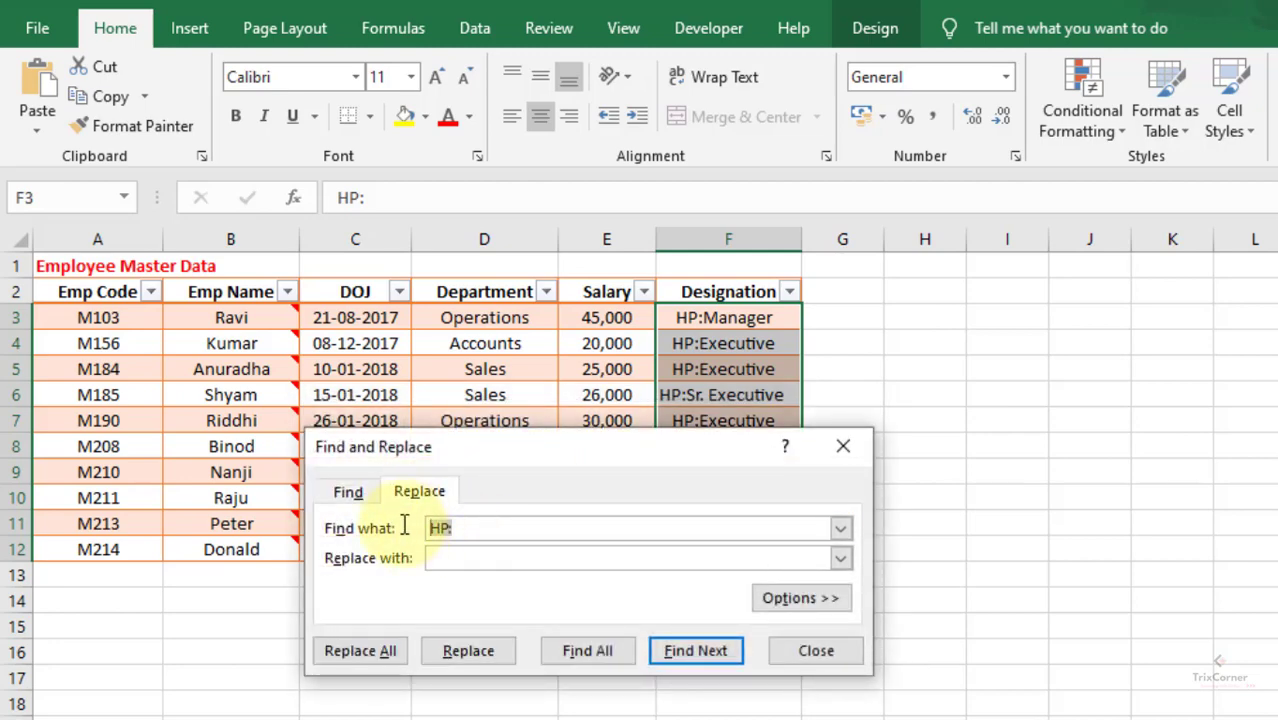
{"action": "left_click", "coordinate": [489, 525]}
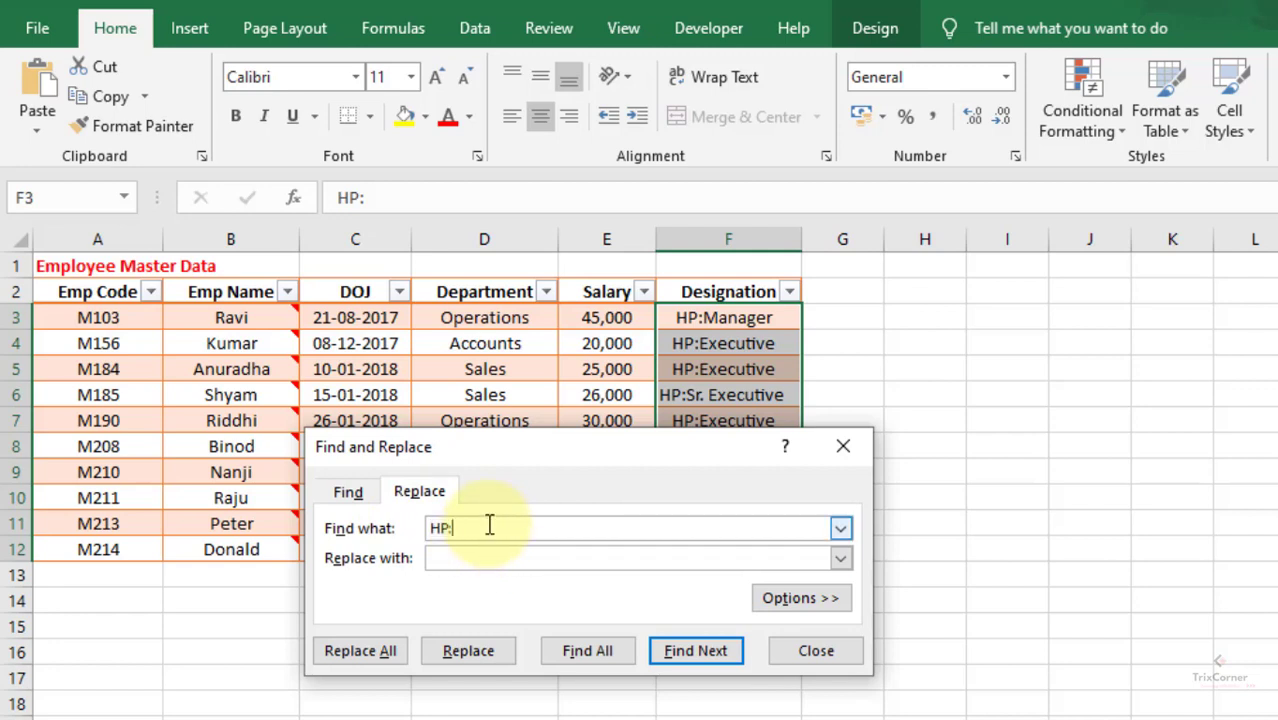
{"action": "left_click", "coordinate": [450, 556]}
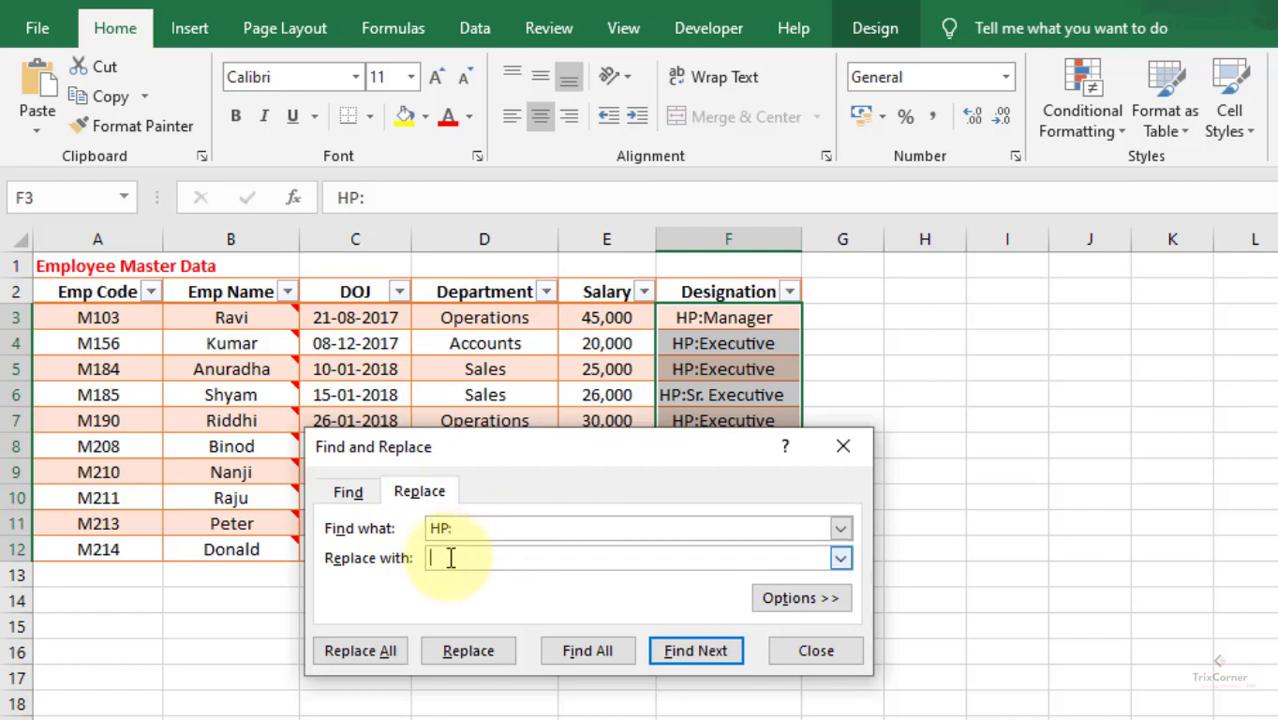
{"action": "left_click", "coordinate": [364, 658]}
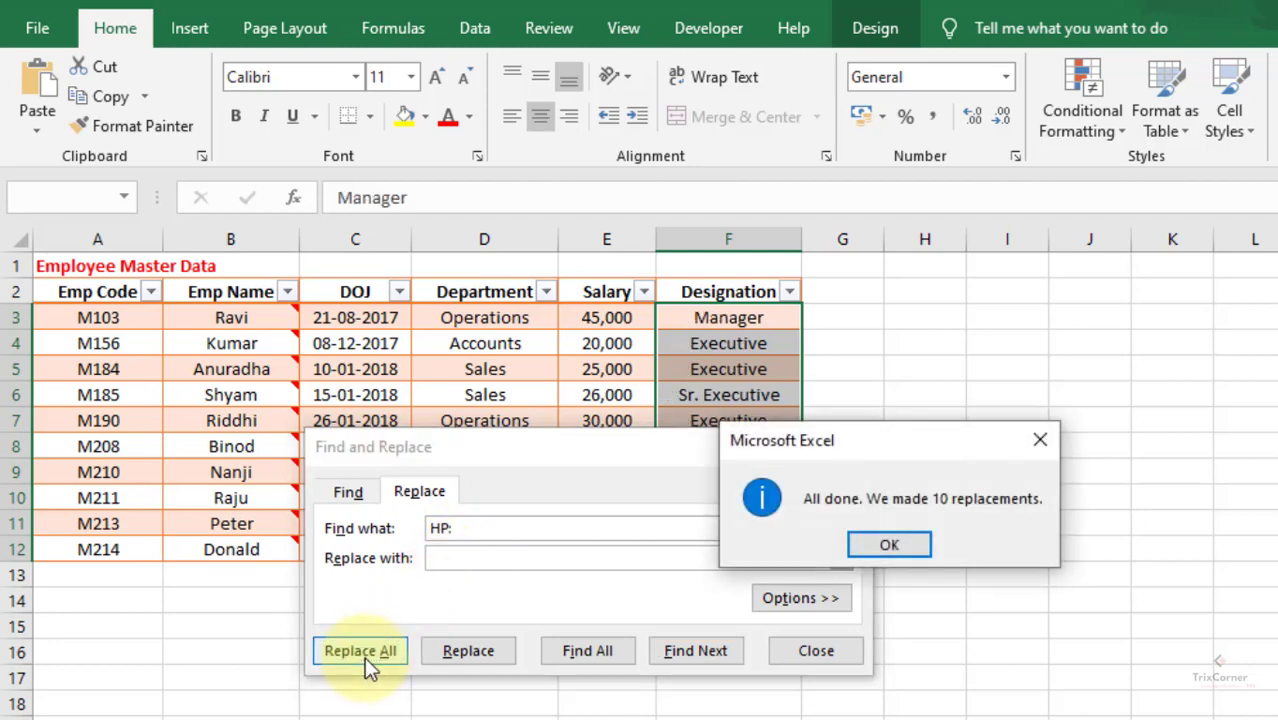
{"action": "left_click", "coordinate": [916, 548]}
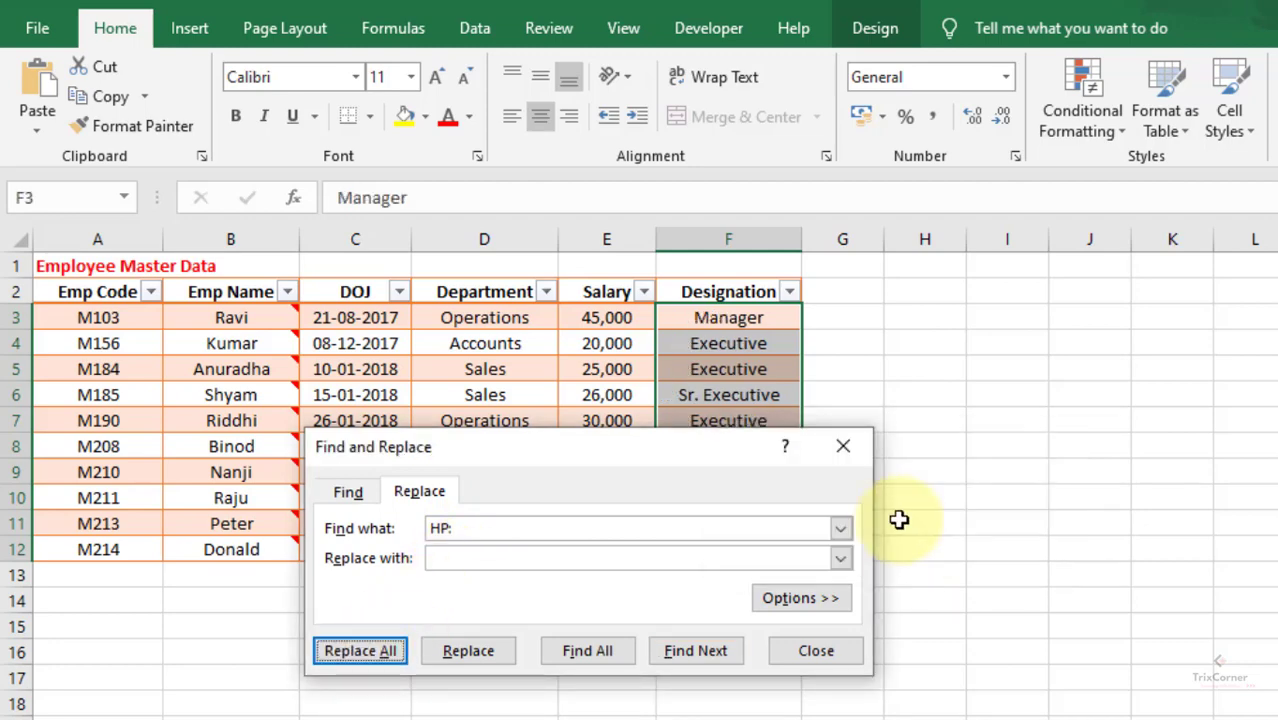
{"action": "left_click", "coordinate": [858, 450]}
Insert a line break before the text in Designation cells F3 and F4, and select both cells.
{"action": "double_click", "coordinate": [695, 318]}
{"action": "key", "text": "alt+Return"}
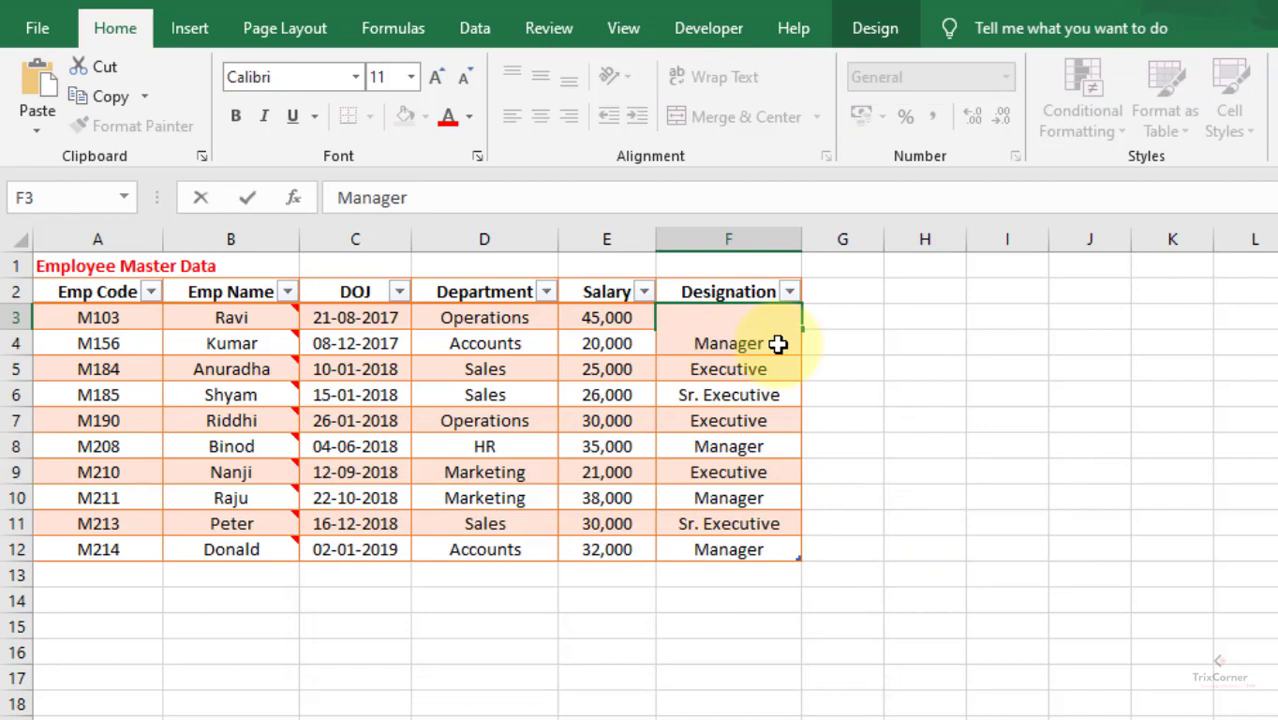
{"action": "key", "text": "Return"}
{"action": "key", "text": "F2"}
{"action": "key", "text": "Home"}
{"action": "key", "text": "alt+Return"}
{"action": "key", "text": "Return"}
{"action": "key", "text": "Up"}
{"action": "key", "text": "Up"}
{"action": "key", "text": "shift+Down"}
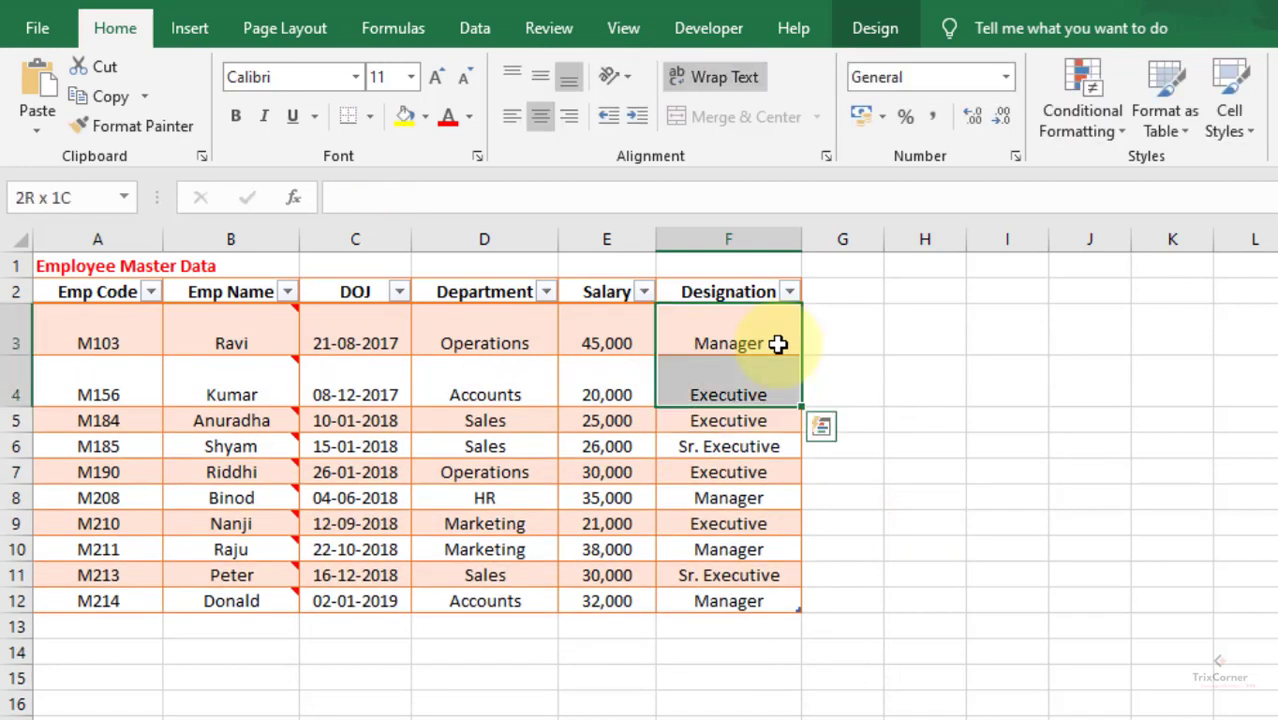
Replace the line breaks in F3:F4 with nothing using Find and Replace, and auto-fit the height of row 3.
{"action": "key", "text": "ctrl+h"}
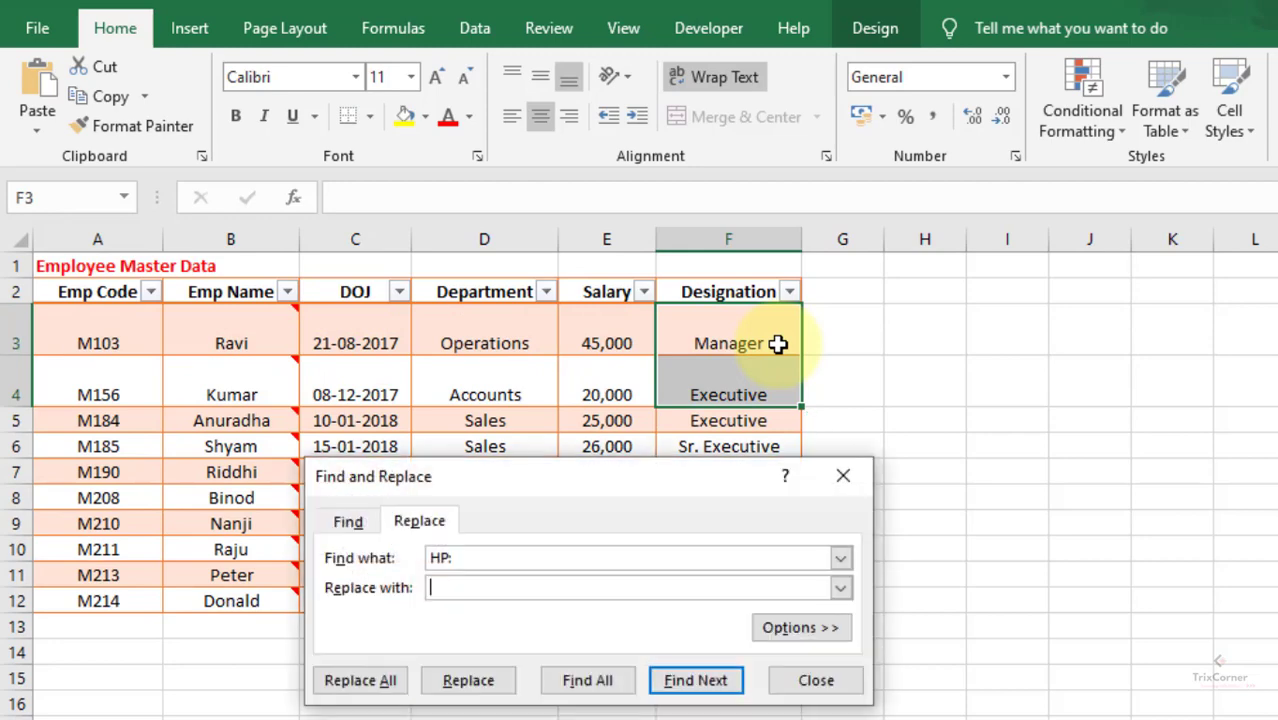
{"action": "key", "text": "shift+Tab"}
{"action": "key", "text": "Delete"}
{"action": "left_click", "coordinate": [368, 688]}
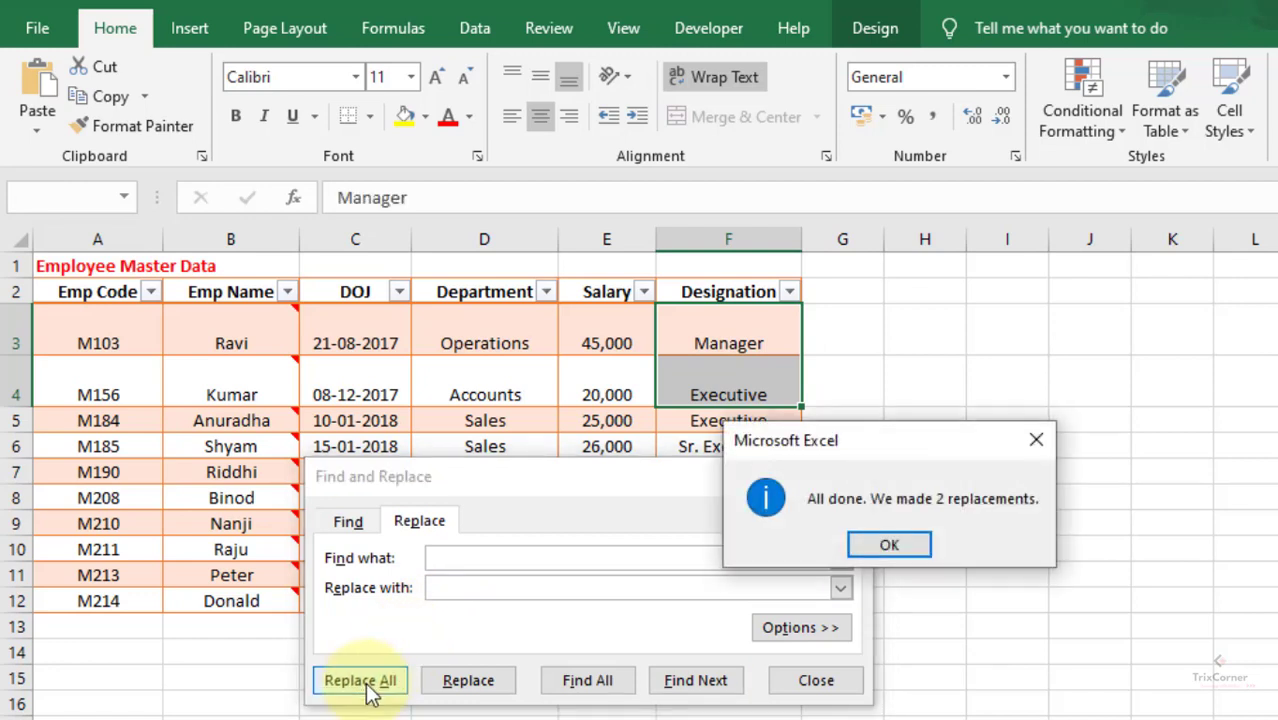
{"action": "left_click", "coordinate": [889, 541]}
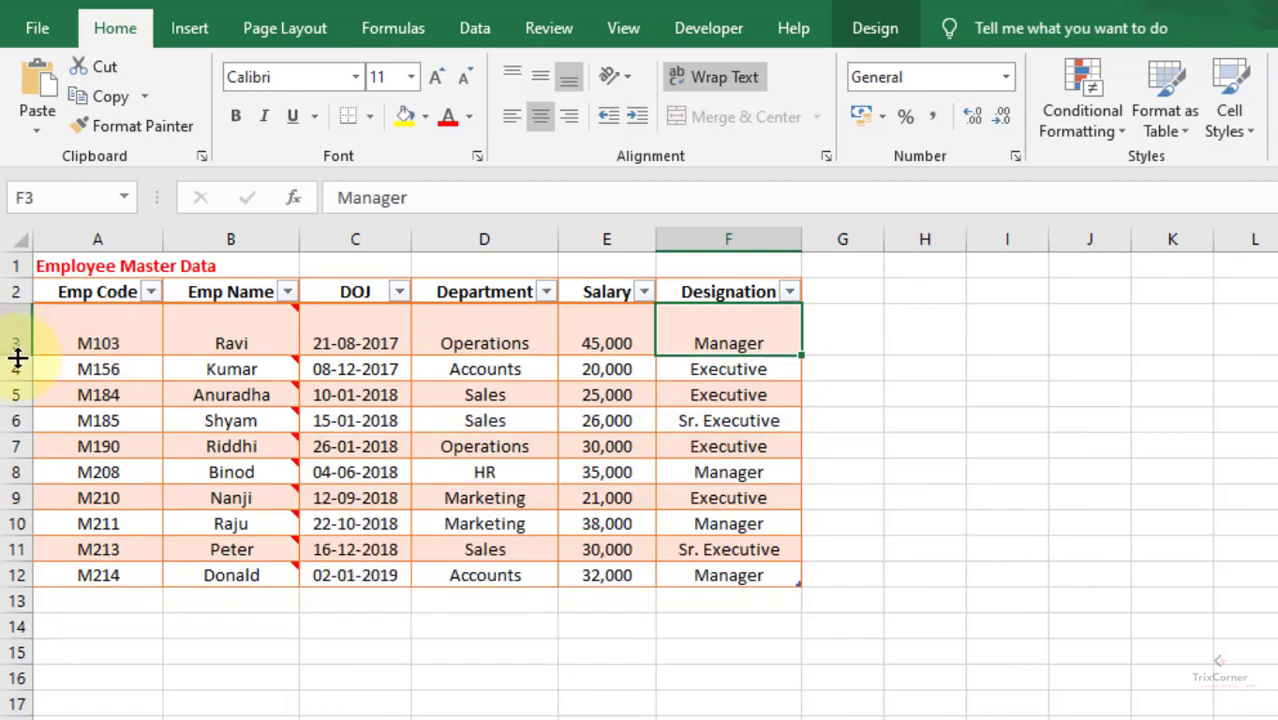
{"action": "double_click", "coordinate": [17, 356]}
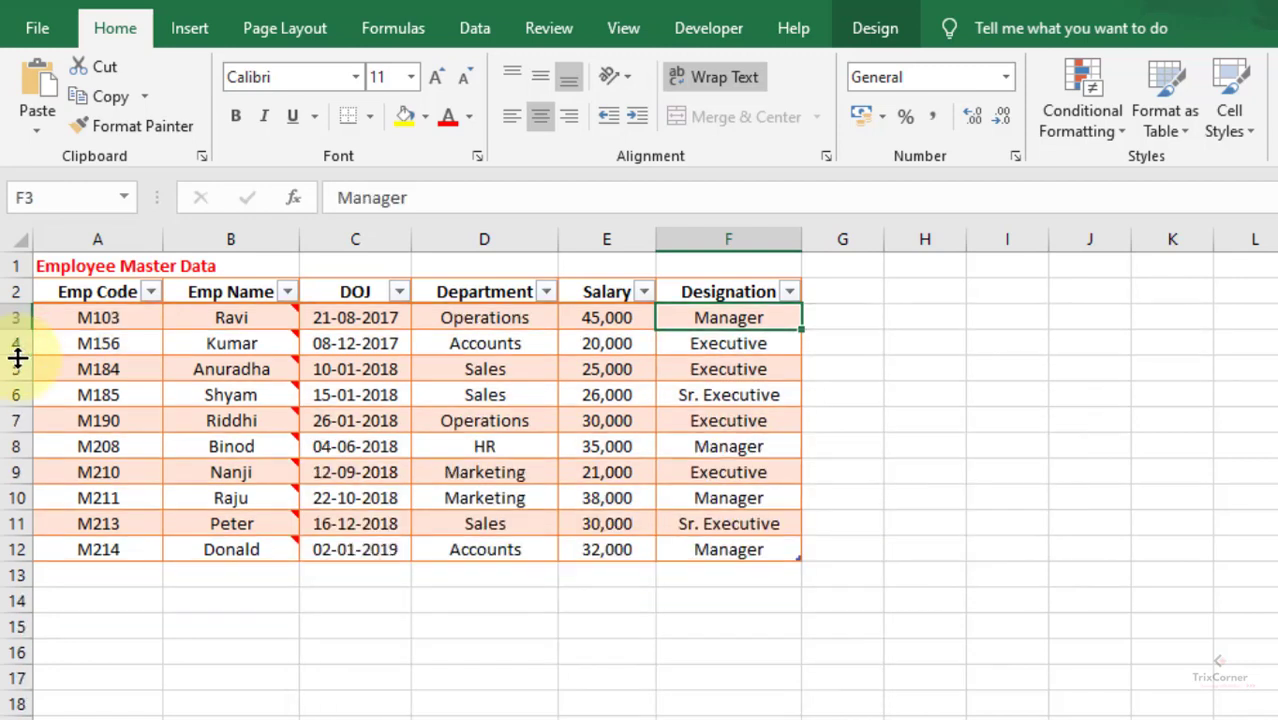
Check the cleaned-up entries down the Designation column.
{"action": "left_click", "coordinate": [745, 370]}
{"action": "left_click", "coordinate": [738, 320]}
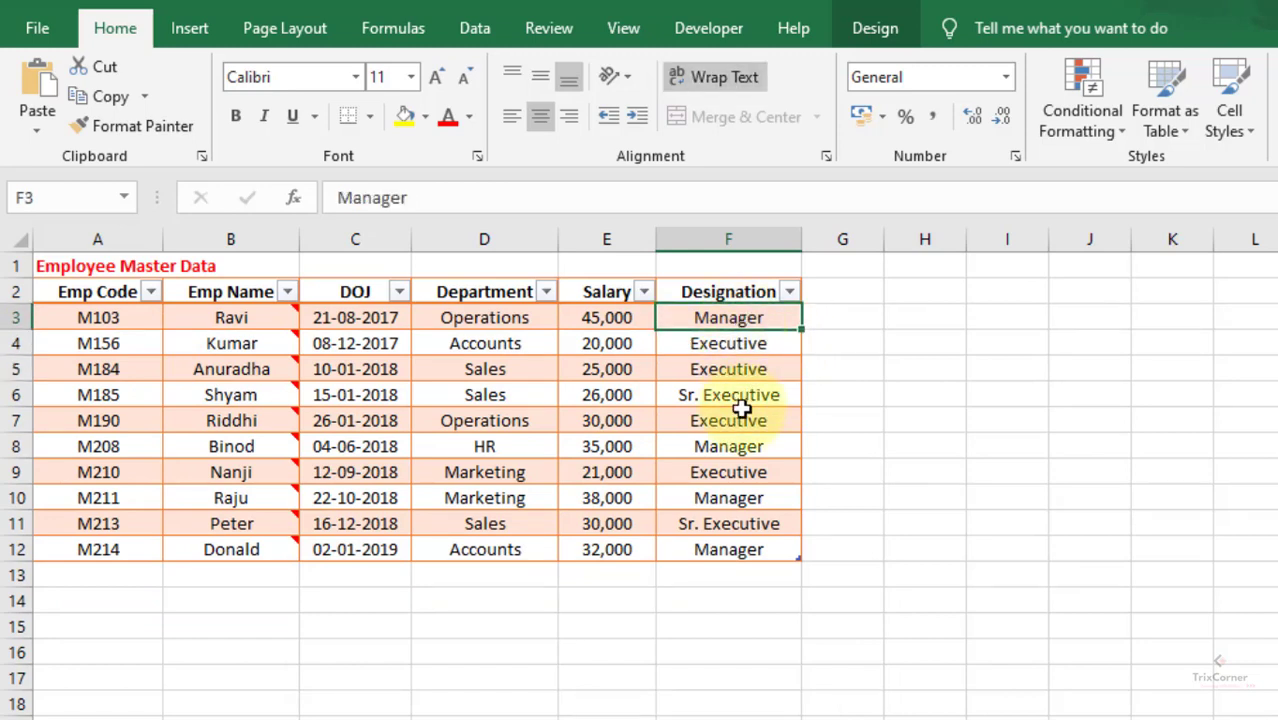
{"action": "left_click", "coordinate": [740, 418]}
{"action": "left_click", "coordinate": [743, 448]}
{"action": "left_click", "coordinate": [740, 492]}
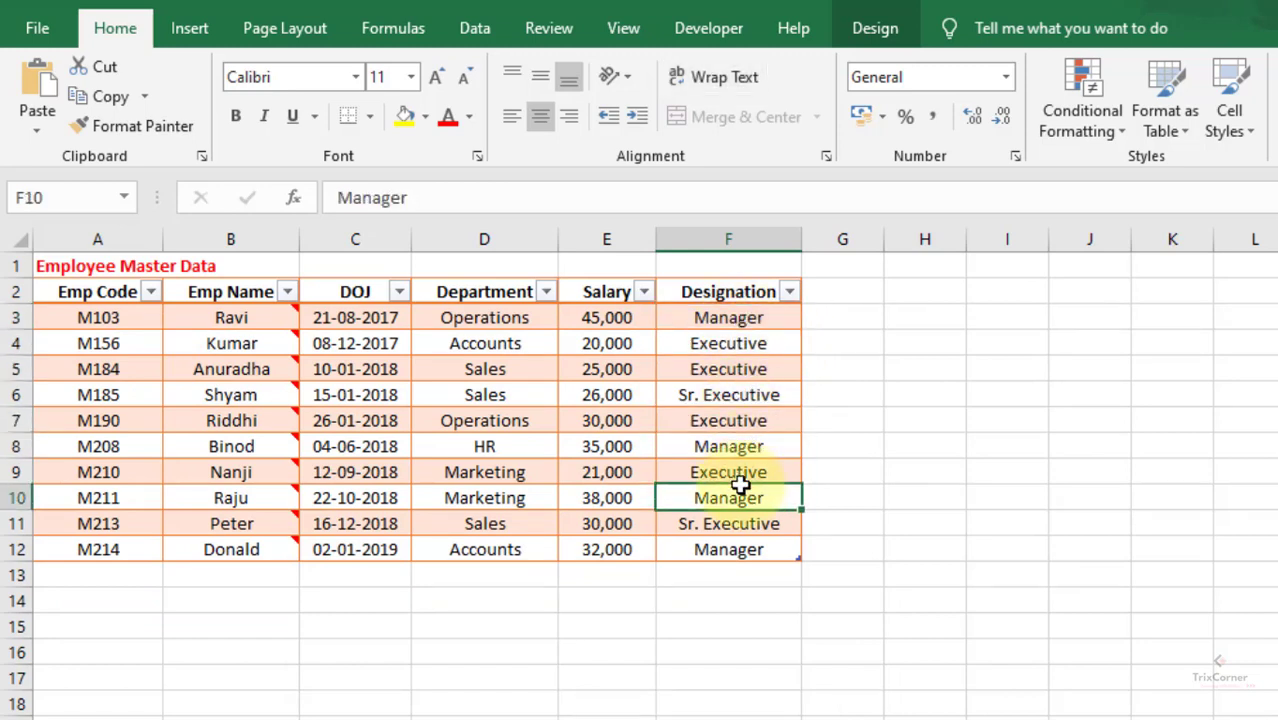